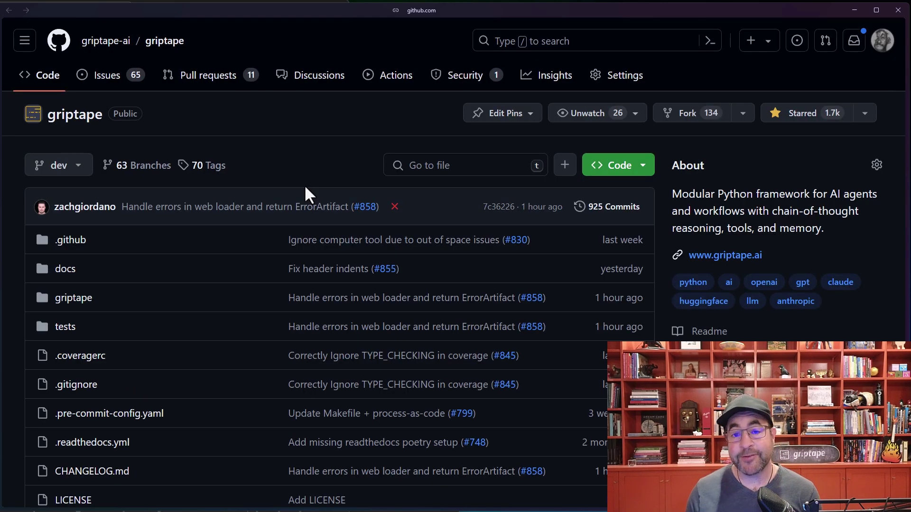
scroll(305, 187, down, 6)
scroll(305, 187, down, 4)
scroll(306, 190, down, 2)
scroll(306, 198, down, 3)
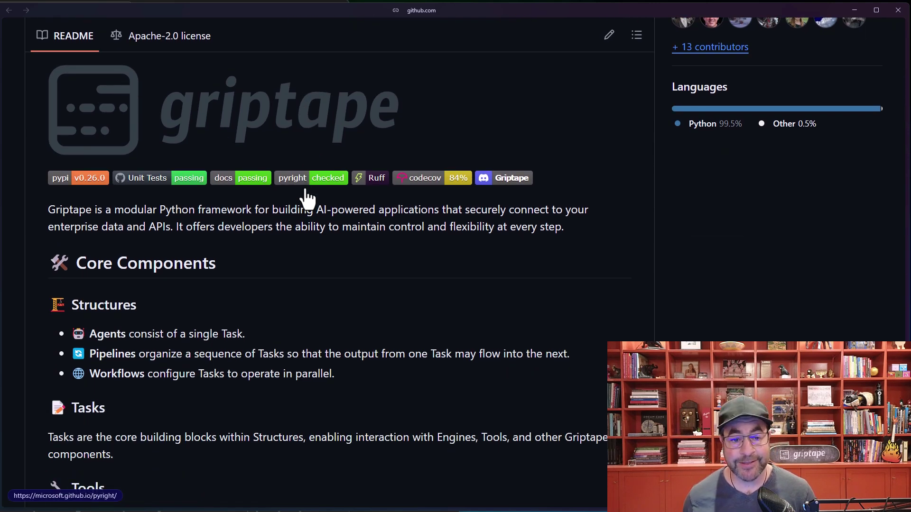
scroll(230, 255, down, 1)
scroll(250, 261, down, 4)
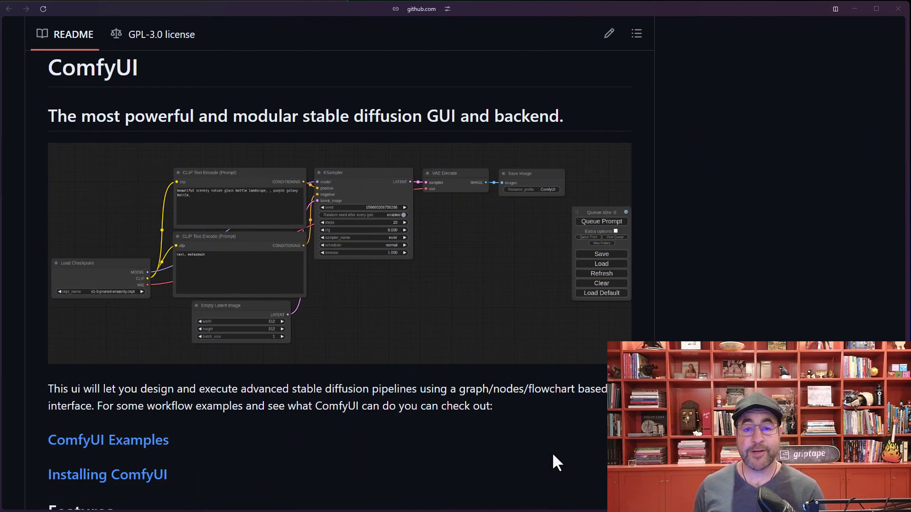
scroll(530, 394, up, 15)
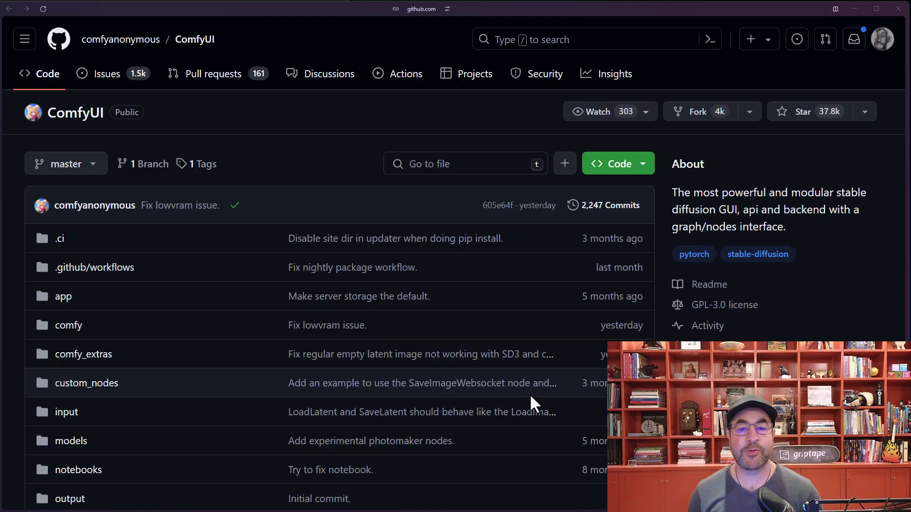
scroll(427, 371, down, 3)
scroll(328, 348, down, 3)
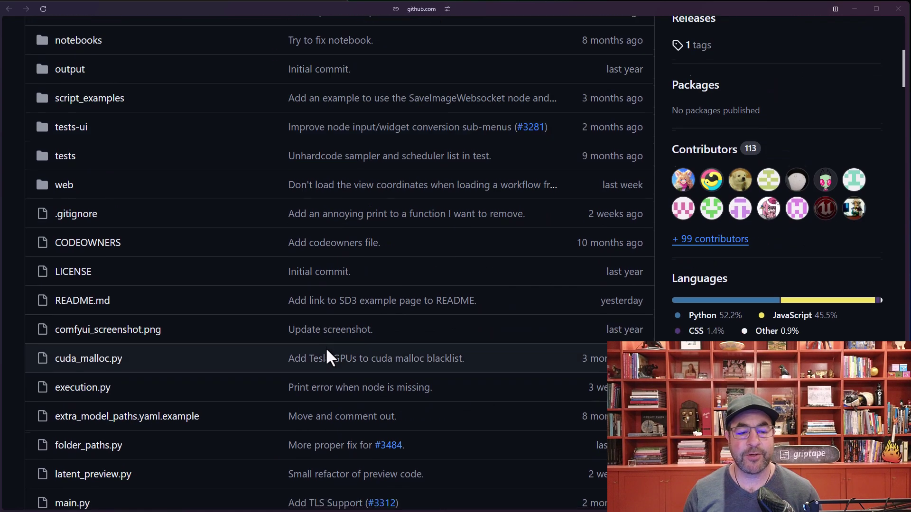
scroll(326, 351, down, 4)
scroll(326, 354, down, 4)
scroll(371, 407, down, 2)
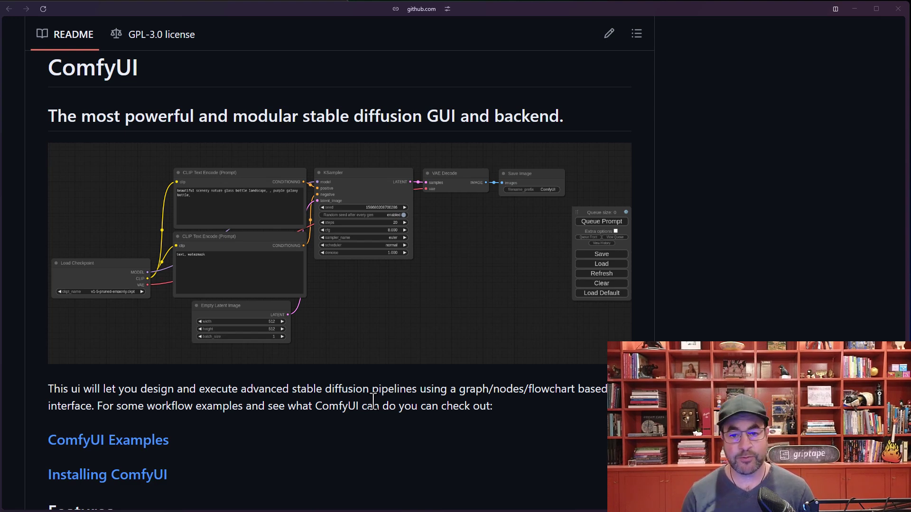
scroll(373, 401, down, 2)
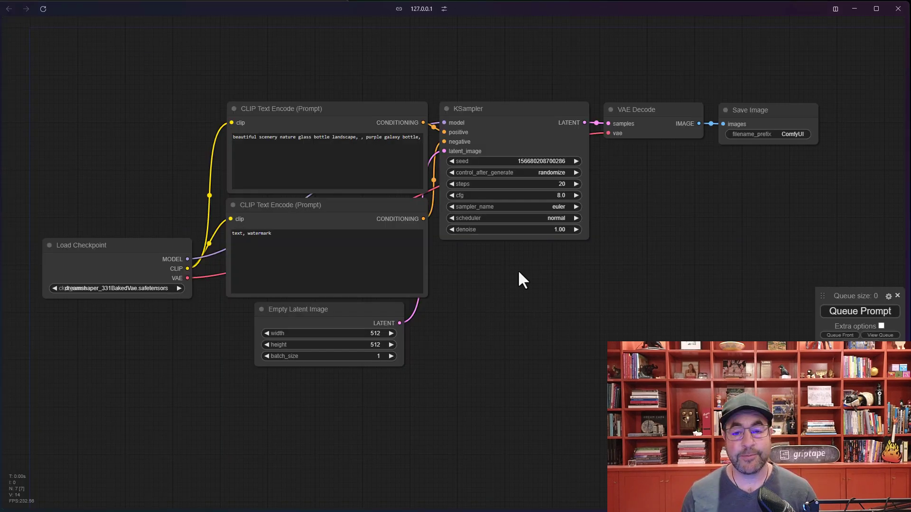
Step: Nudge the Load Checkpoint node and queue the default workflow to generate the galaxy bottle image
drag(83, 253, 76, 239)
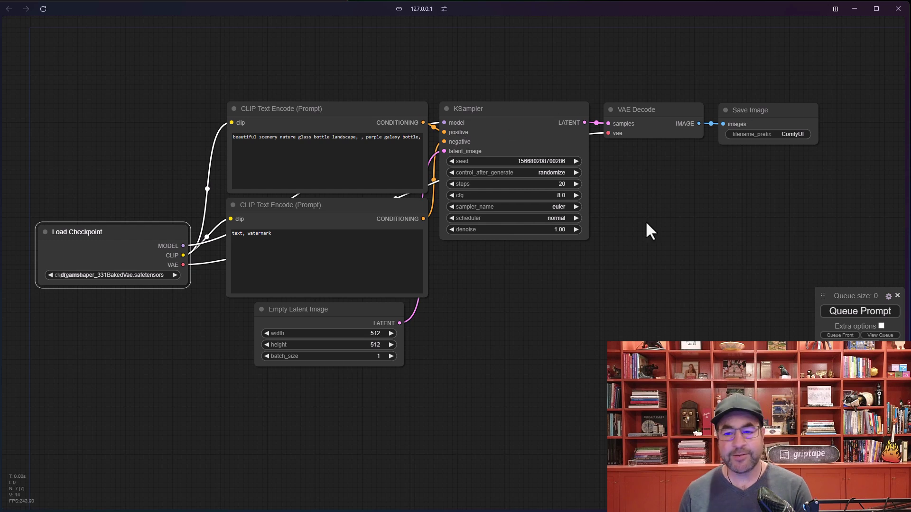
click(860, 314)
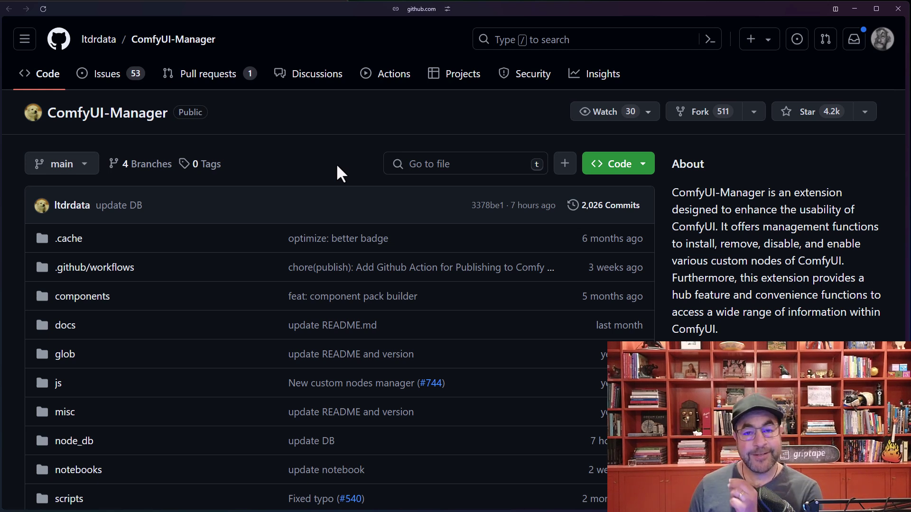
scroll(373, 157, down, 2)
scroll(310, 154, down, 15)
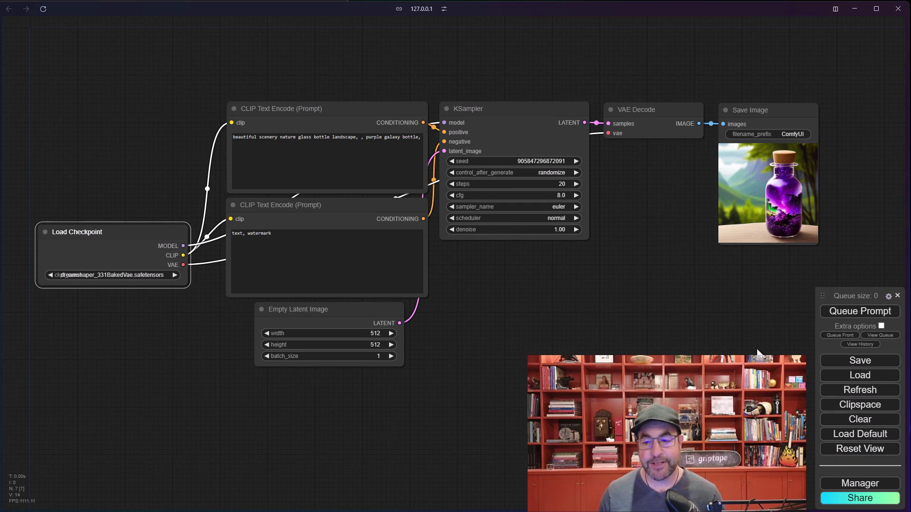
Step: Search the Manager's Install Custom Nodes catalogue for 'griptape'
click(857, 486)
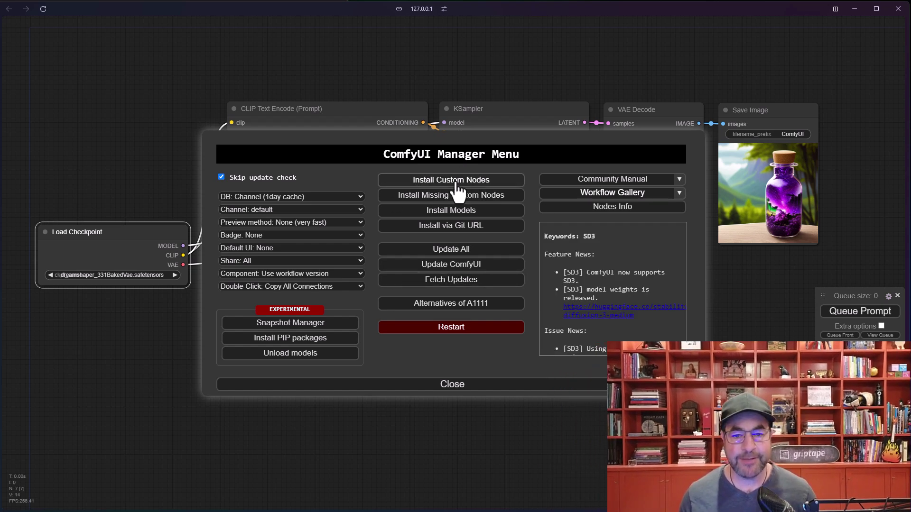
click(456, 183)
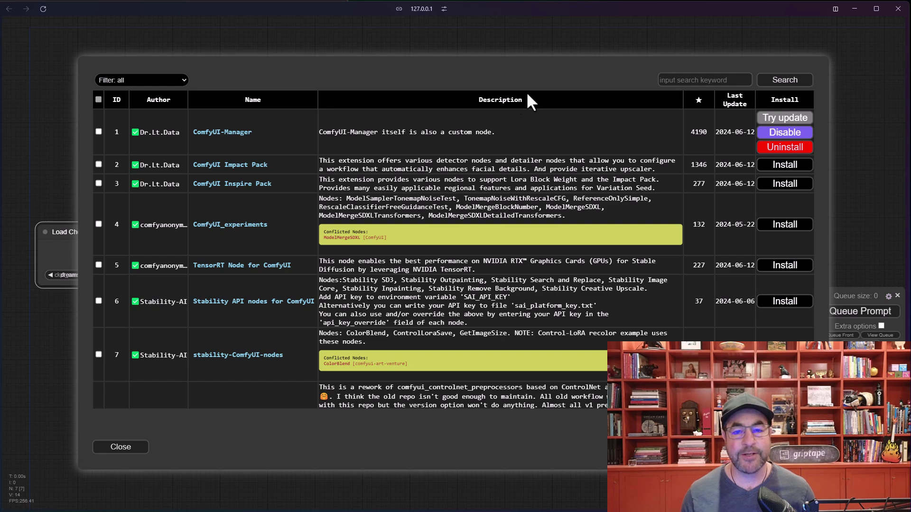
scroll(460, 266, down, 5)
scroll(460, 266, down, 5)
scroll(460, 267, down, 3)
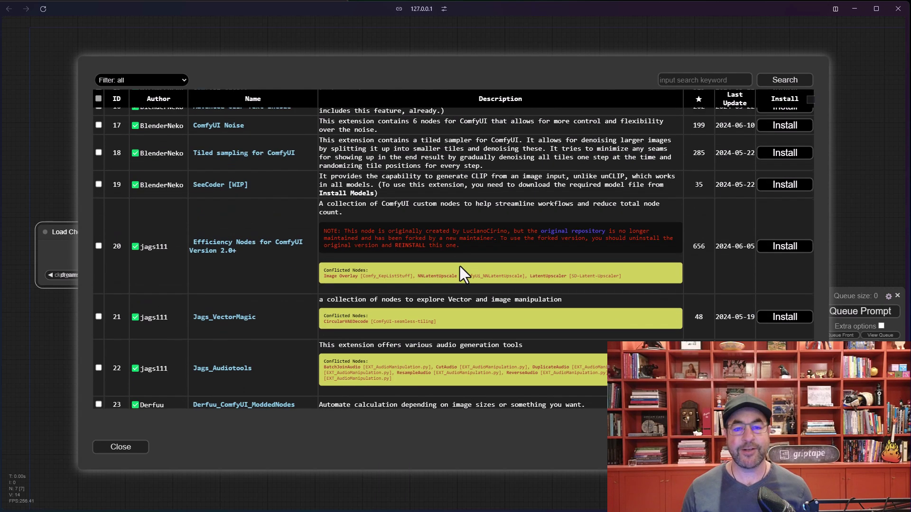
scroll(460, 266, up, 5)
scroll(459, 264, up, 5)
scroll(460, 264, up, 3)
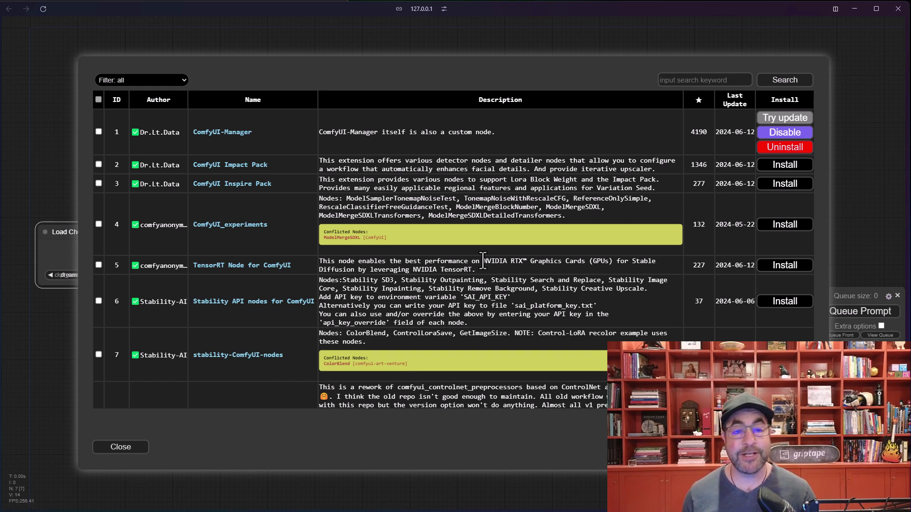
click(680, 82)
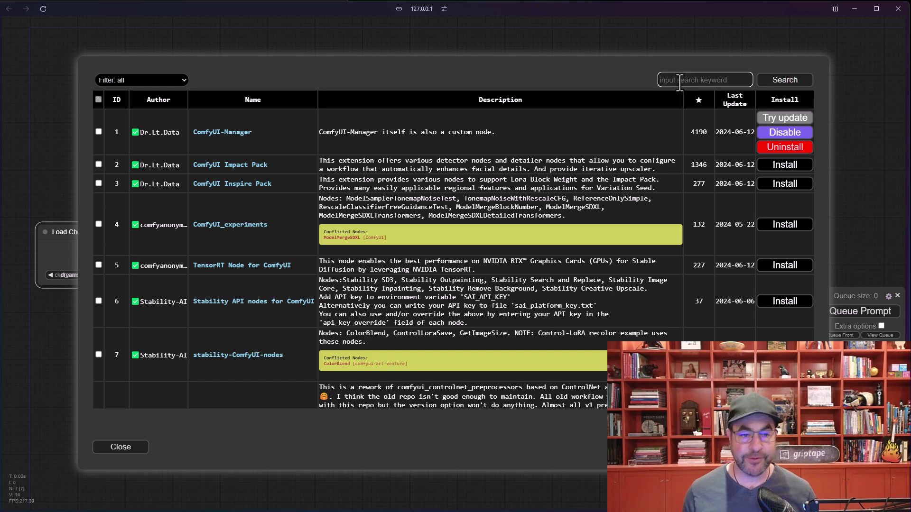
text(g)
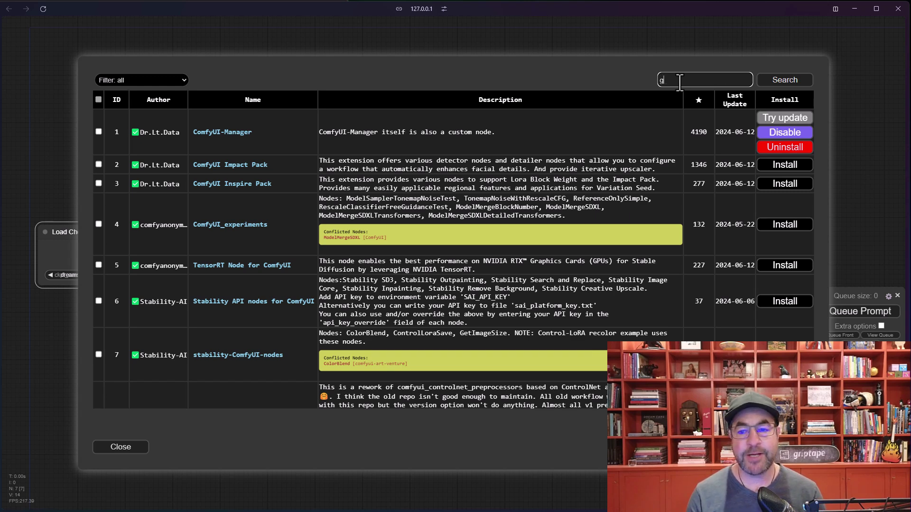
text(riptape)
click(807, 81)
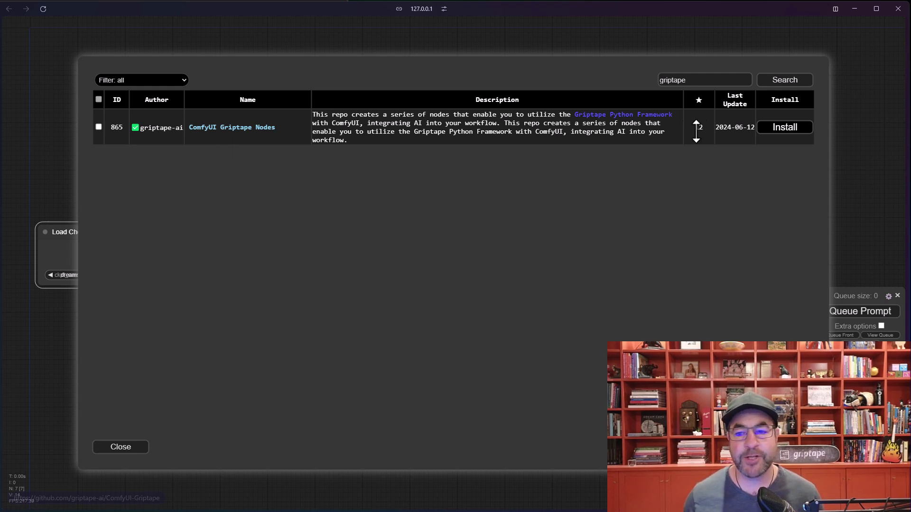
Step: Open the ComfyUI Griptape Nodes GitHub repository from the search result
click(248, 128)
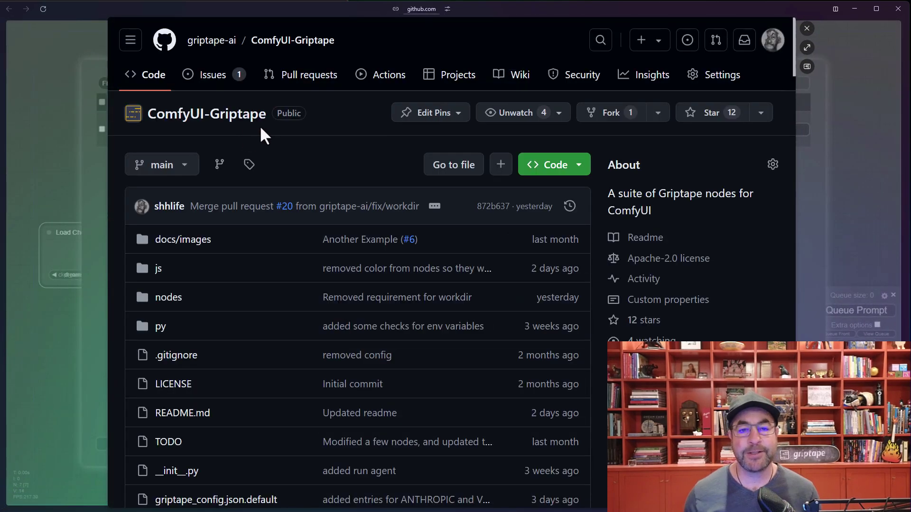
scroll(274, 137, down, 2)
scroll(285, 147, down, 4)
scroll(292, 171, down, 1)
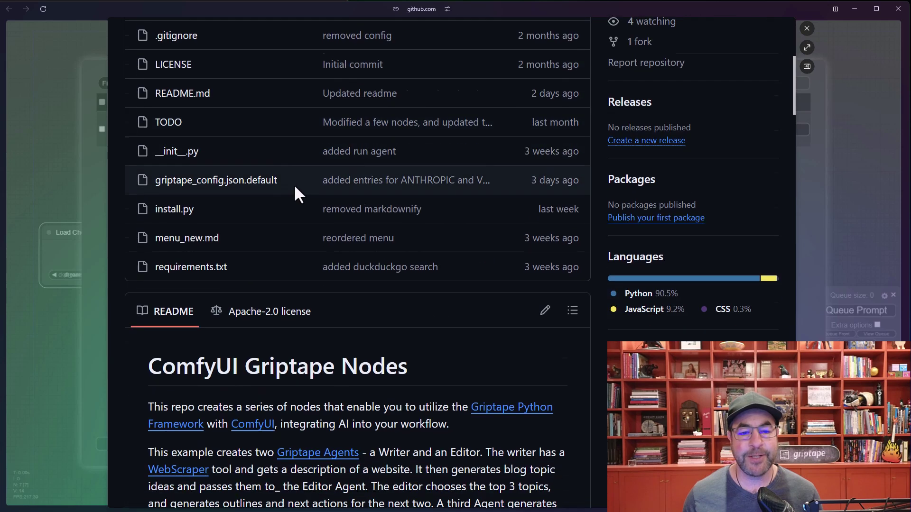
scroll(299, 194, down, 2)
scroll(218, 320, down, 2)
scroll(413, 317, down, 2)
scroll(406, 313, down, 3)
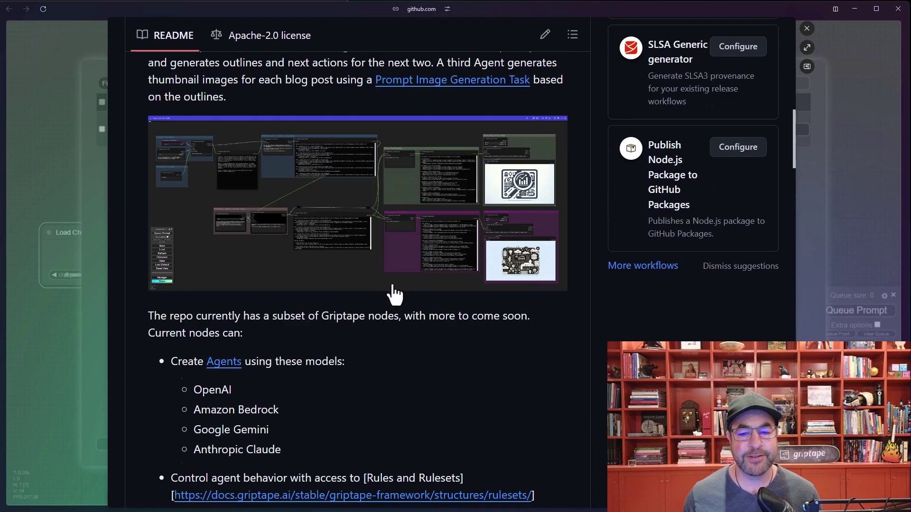
scroll(400, 292, down, 1)
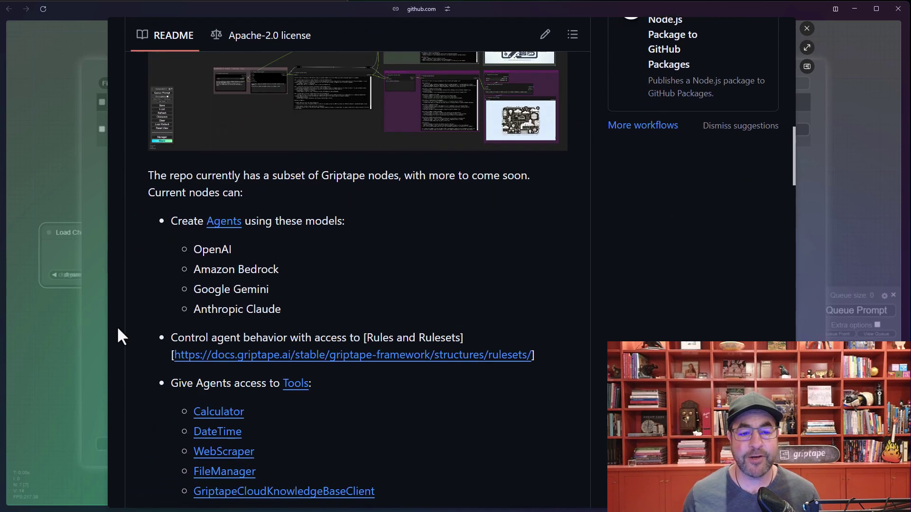
scroll(363, 311, down, 2)
scroll(367, 310, down, 3)
scroll(385, 299, down, 1)
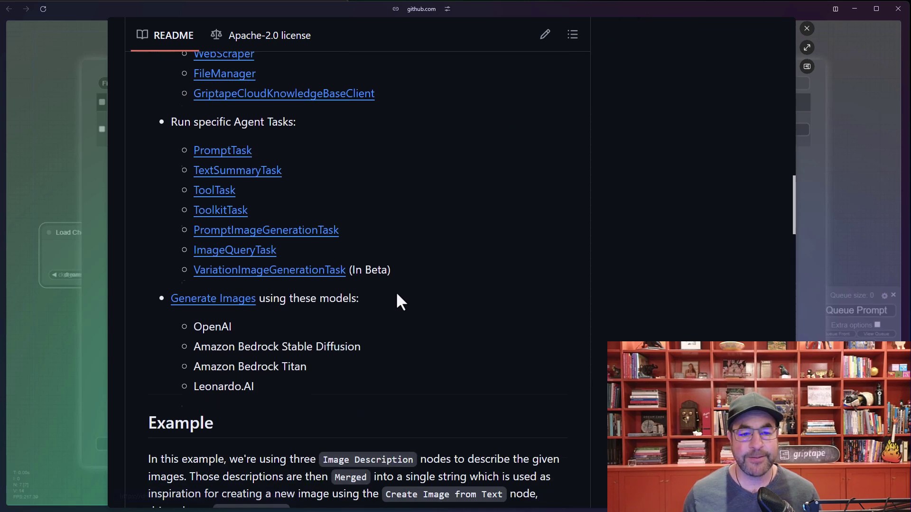
scroll(397, 300, down, 2)
scroll(401, 302, down, 1)
scroll(342, 331, down, 2)
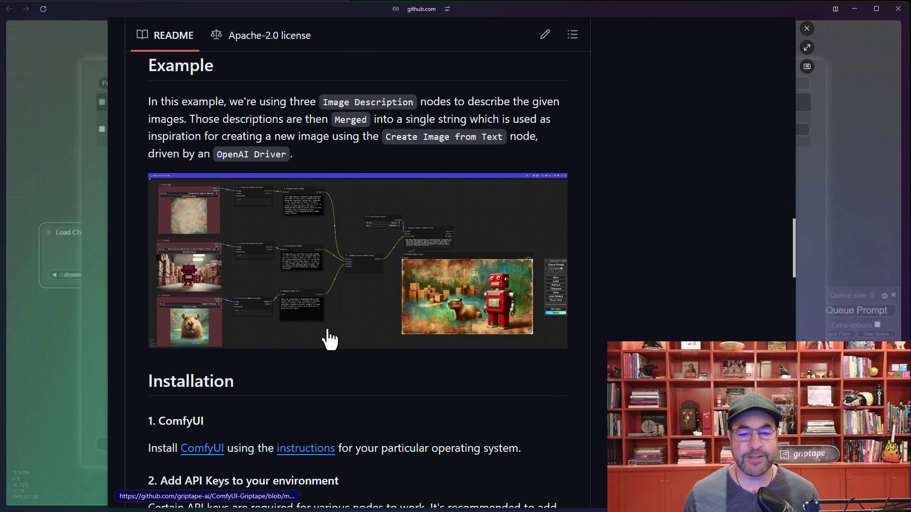
scroll(331, 331, down, 2)
scroll(278, 284, down, 2)
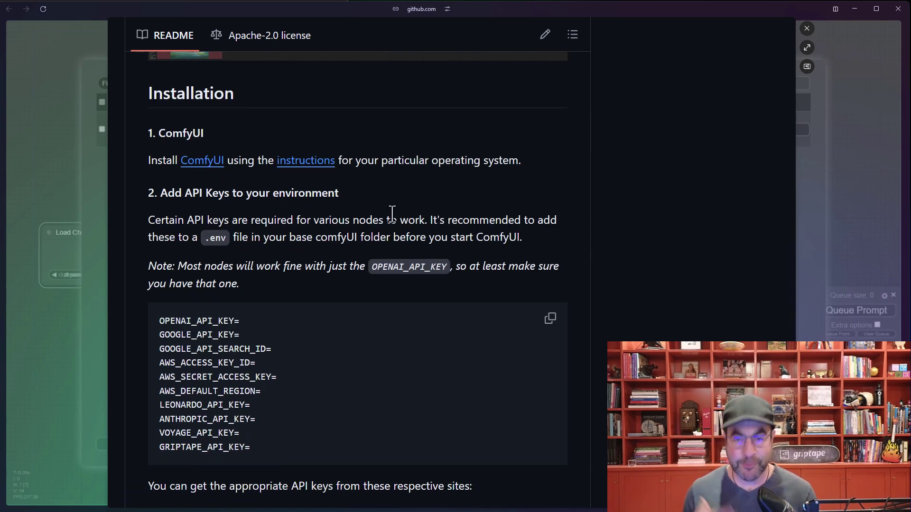
scroll(245, 228, down, 1)
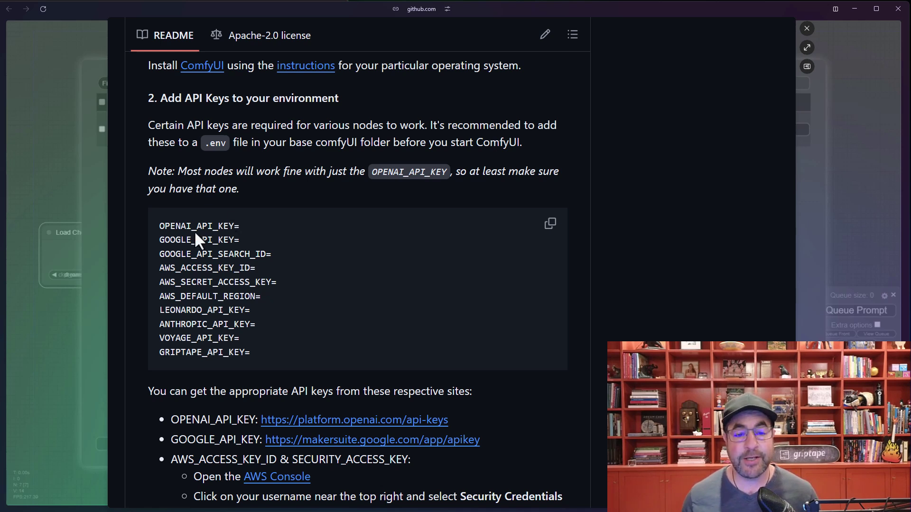
drag(151, 225, 241, 348)
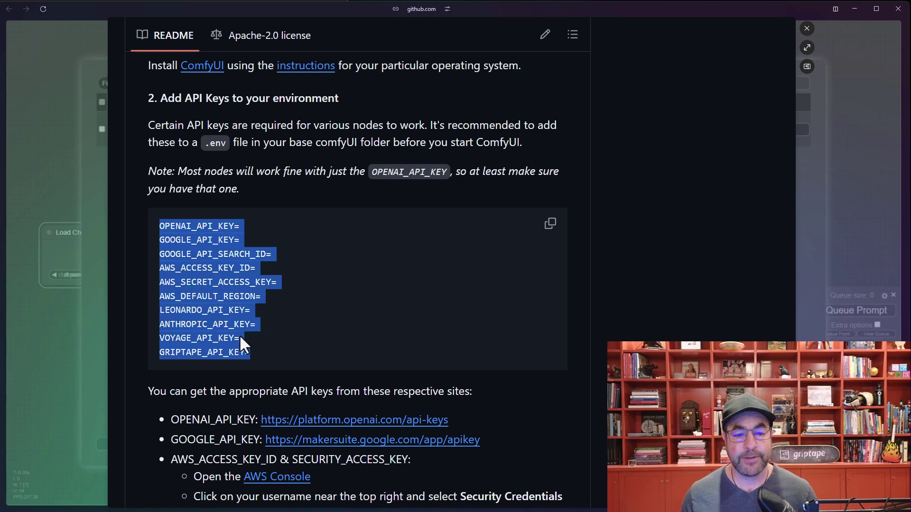
click(229, 214)
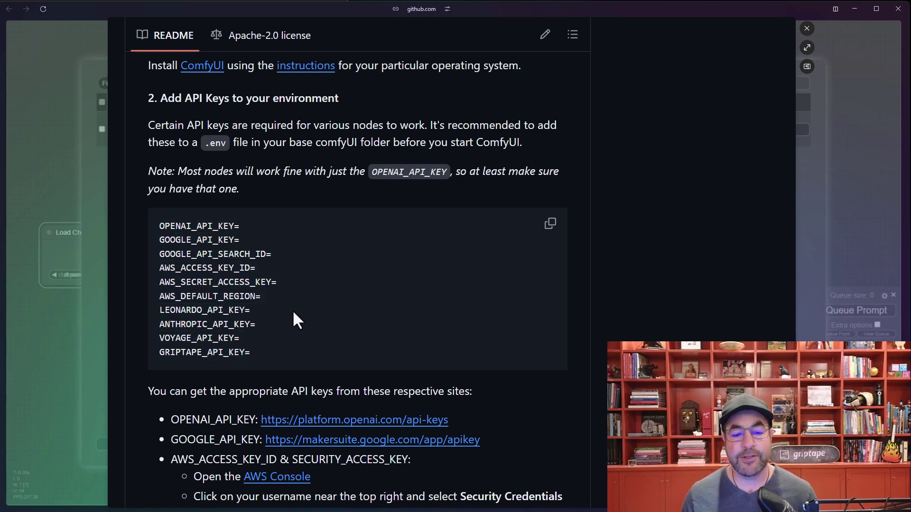
scroll(293, 310, down, 3)
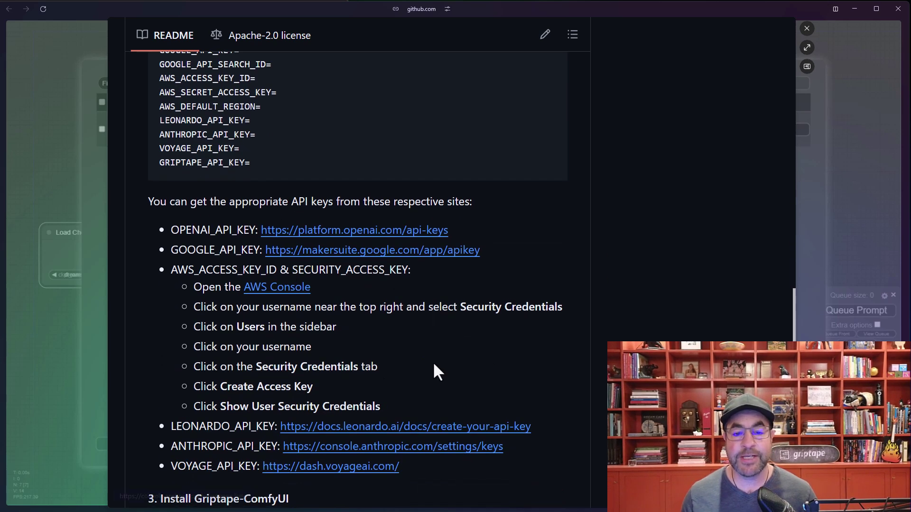
scroll(438, 349, up, 1)
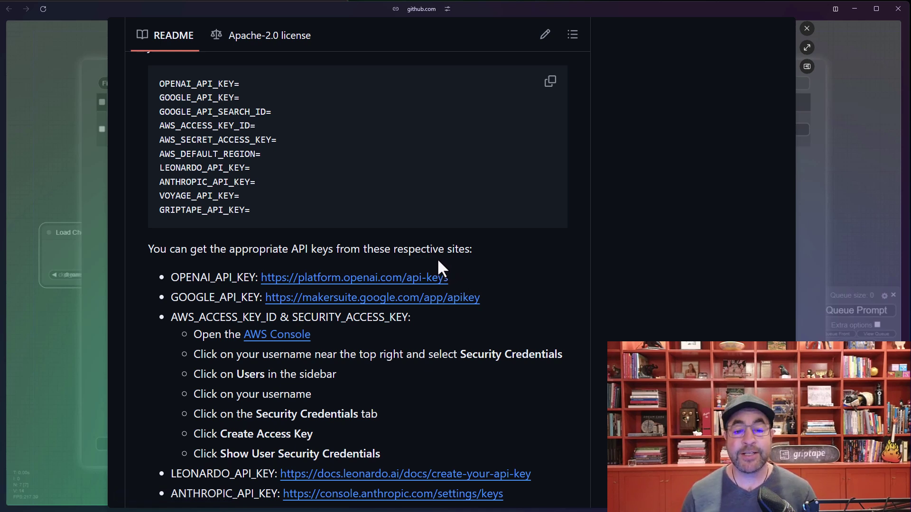
scroll(413, 267, up, 2)
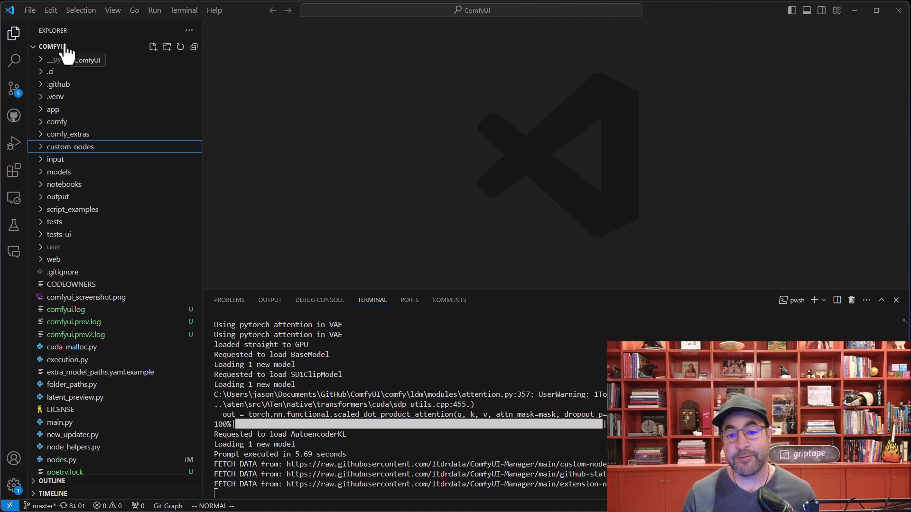
scroll(86, 86, down, 2)
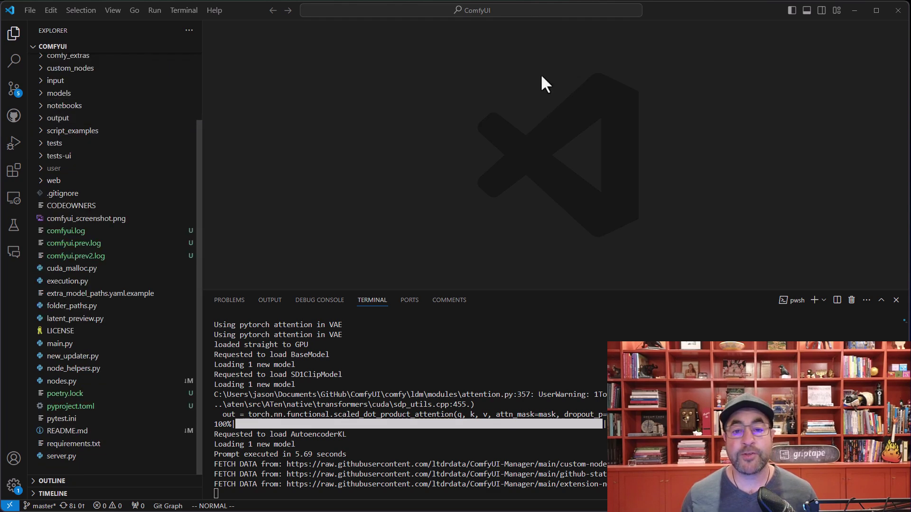
Step: Create a new file named .env in the ComfyUI project root
right_click(92, 469)
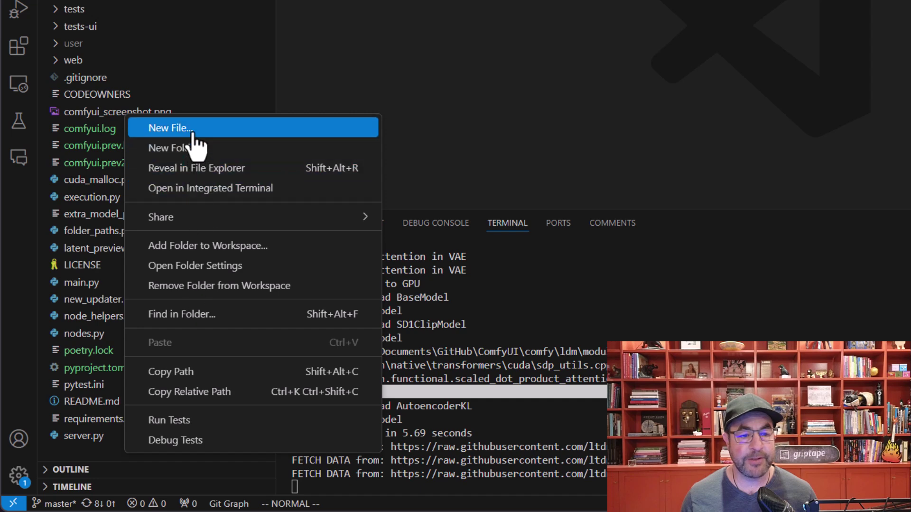
click(189, 128)
text(.)
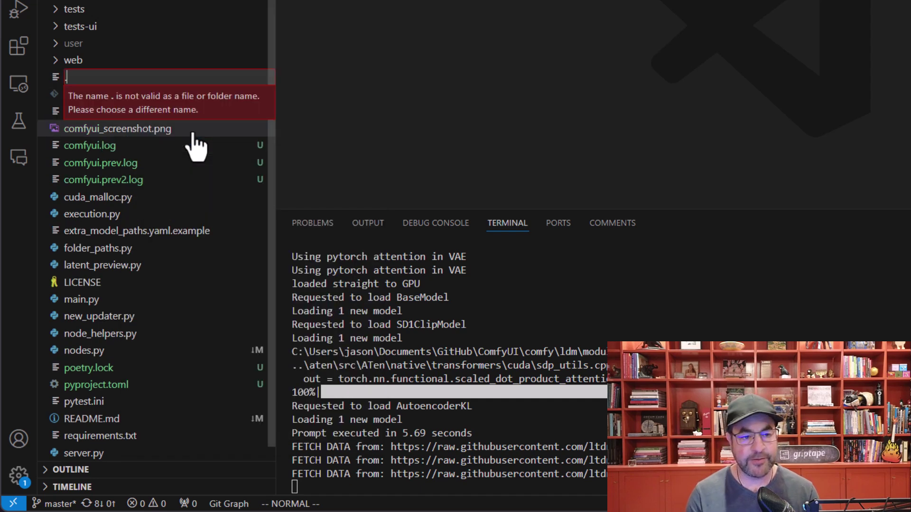
text(env)
key(Return)
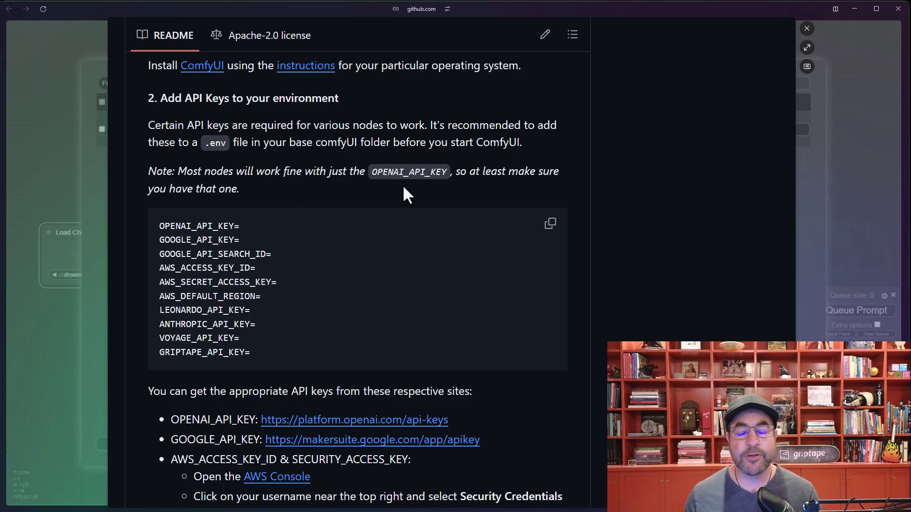
Step: Copy the README's API key names block and return to VS Code
click(549, 224)
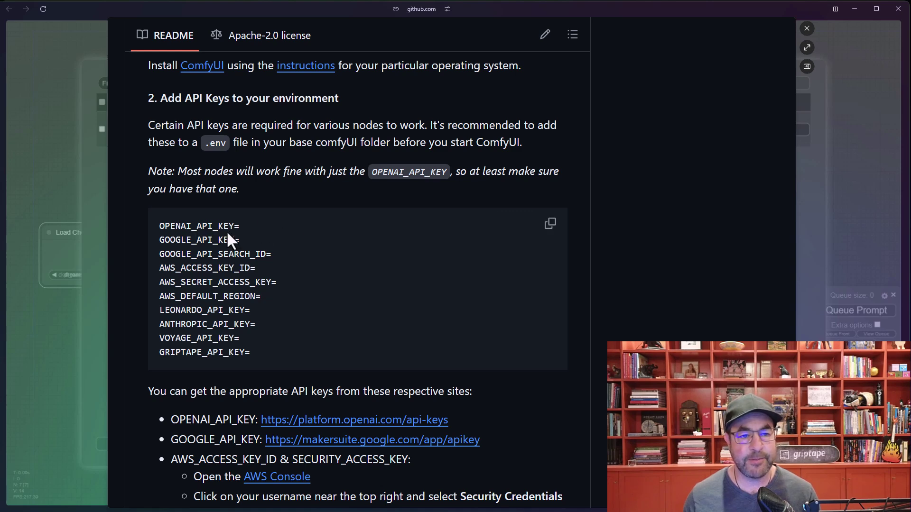
key(alt+Tab)
Step: Paste the key list into .env, keep only OPENAI_API_KEY with your key, and save
key(i)
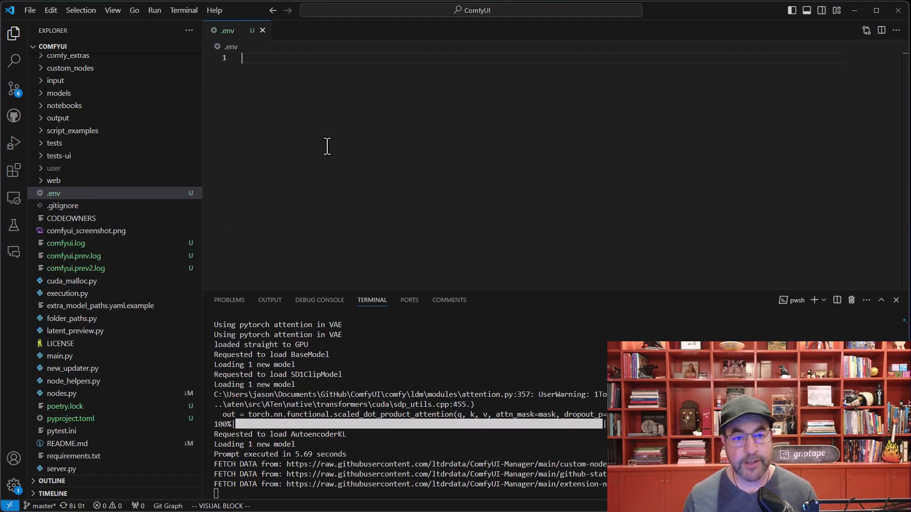
key(ctrl+v)
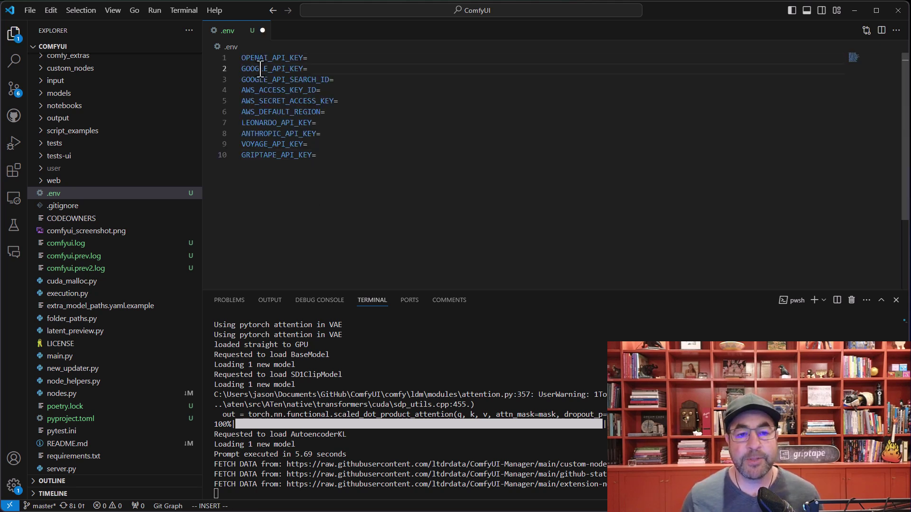
drag(261, 69, 299, 181)
key(BackSpace)
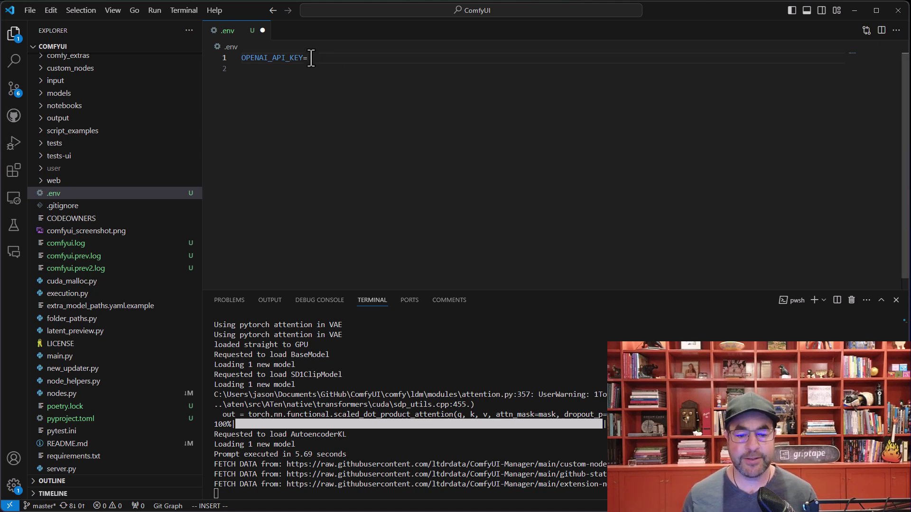
key(ctrl+v)
key(ctrl+s)
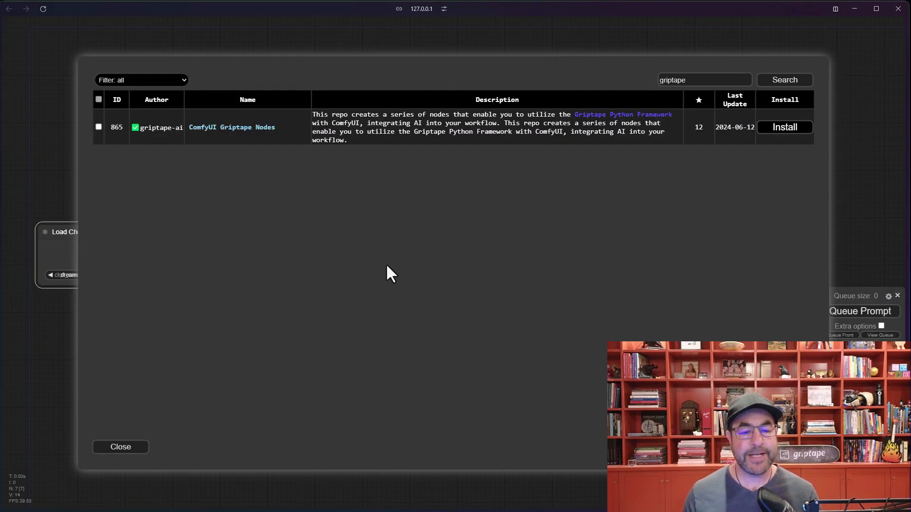
Step: Install ComfyUI Griptape Nodes from the Manager and confirm the server reboot
click(792, 134)
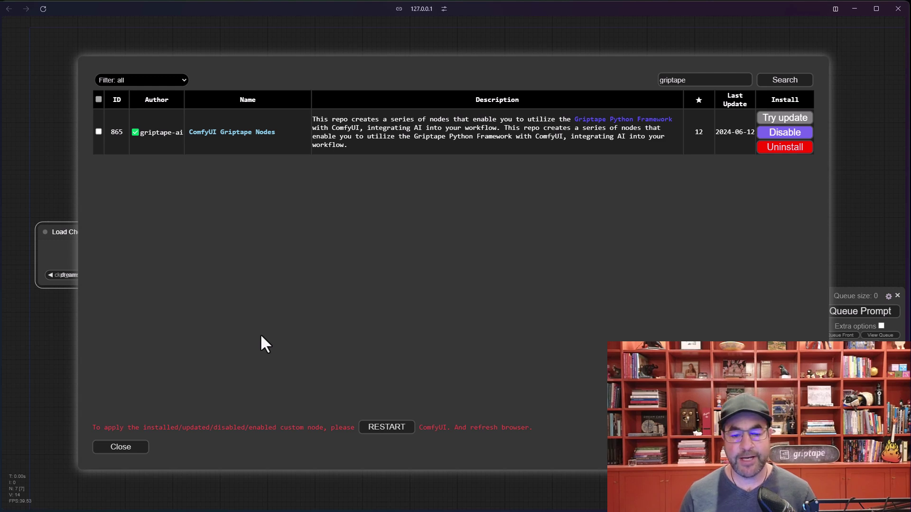
click(387, 431)
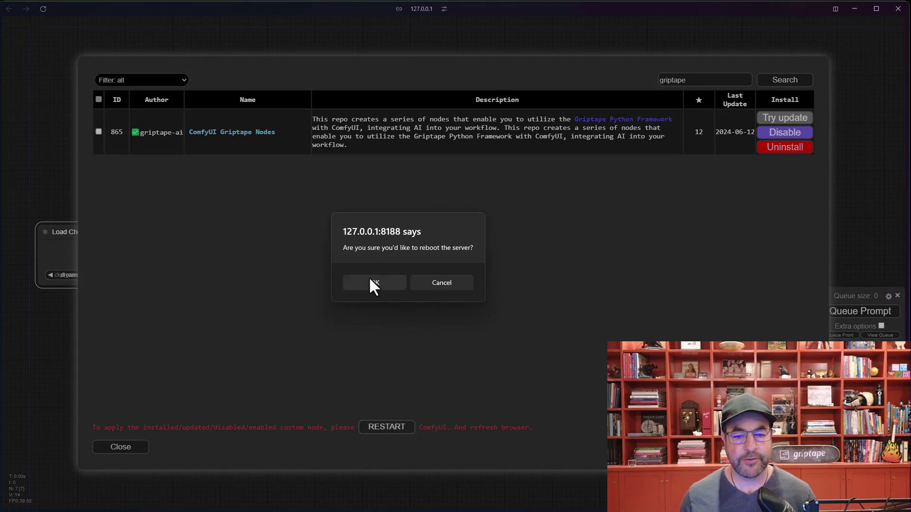
click(370, 284)
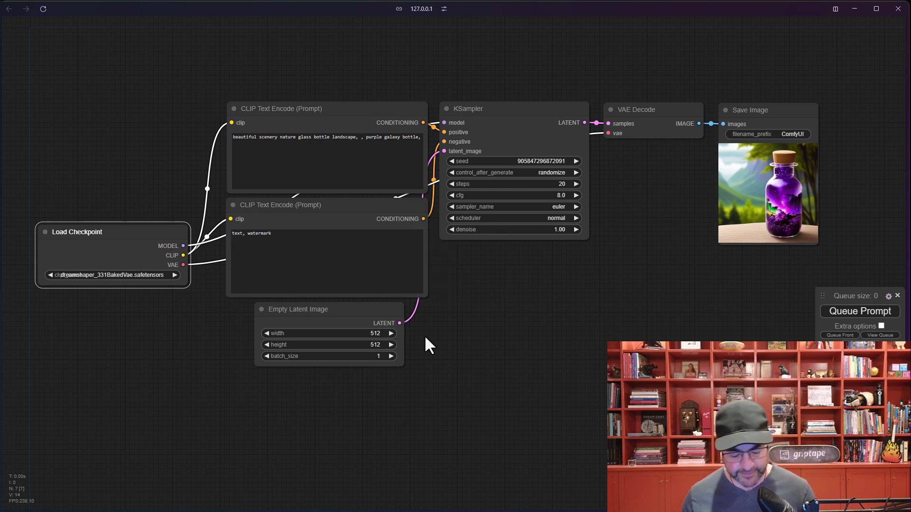
Step: Reload the page and check Add Node > Griptape for the new node entries
click(43, 9)
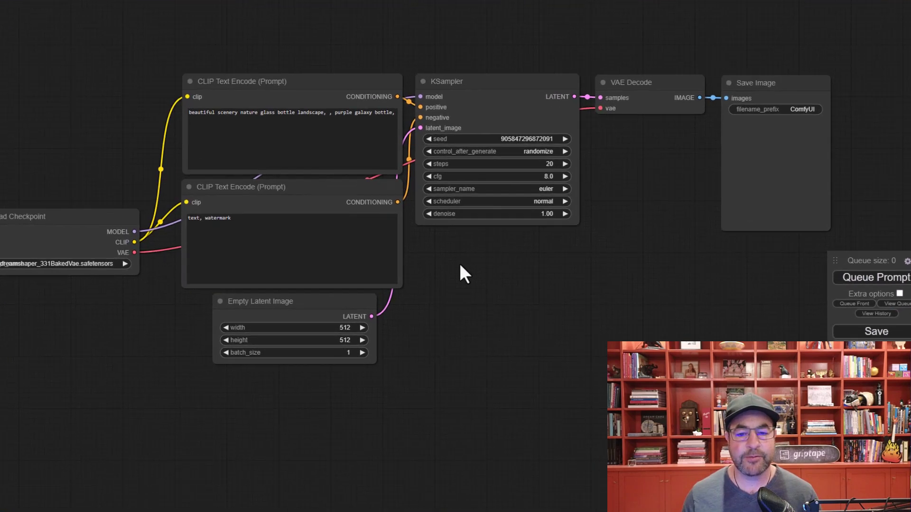
right_click(481, 279)
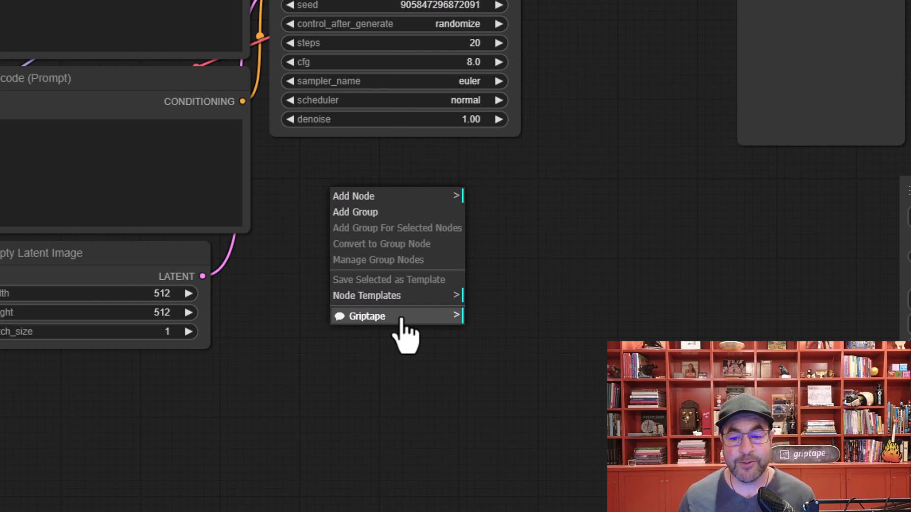
click(395, 197)
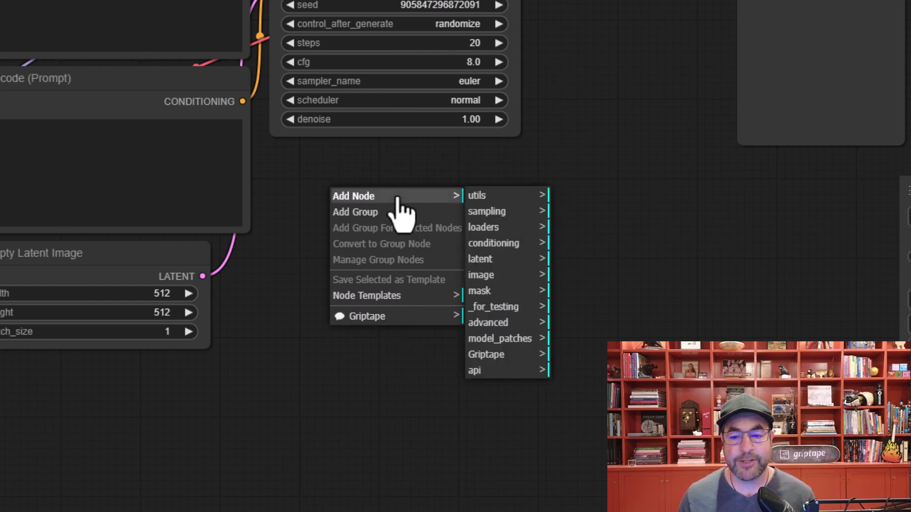
click(499, 356)
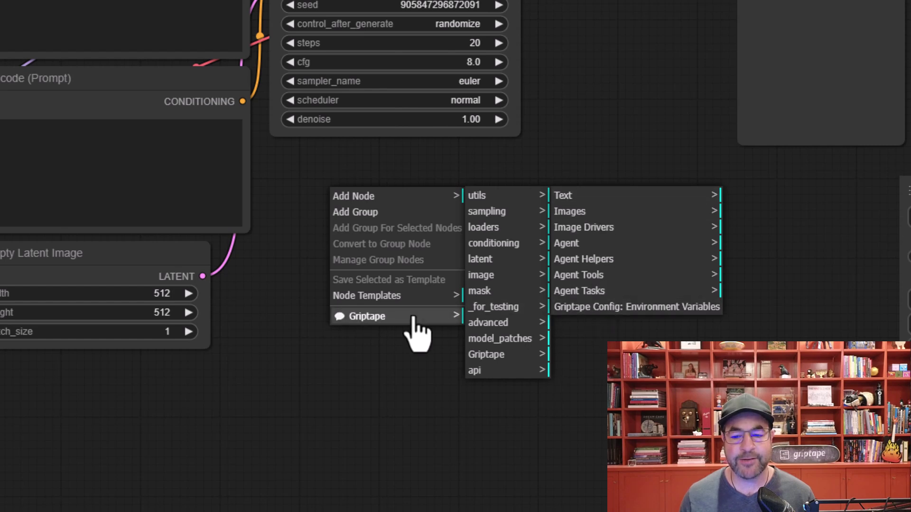
click(378, 317)
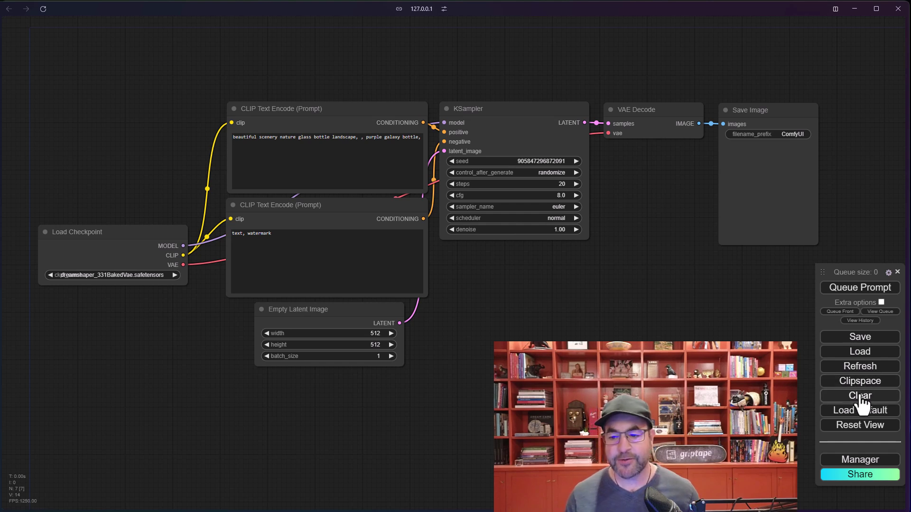
Step: Clear the default workflow and add a Griptape Run: Agent node from Griptape > Text
click(860, 395)
click(371, 283)
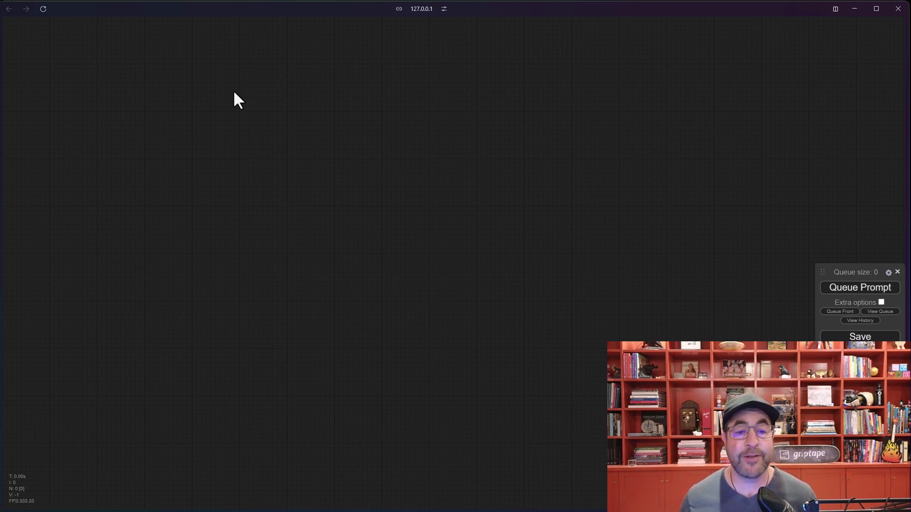
right_click(269, 175)
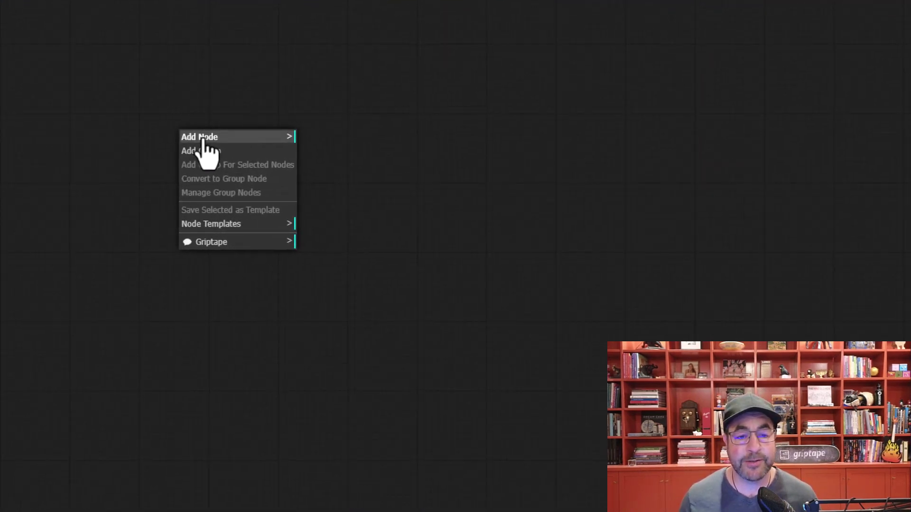
click(251, 163)
click(327, 278)
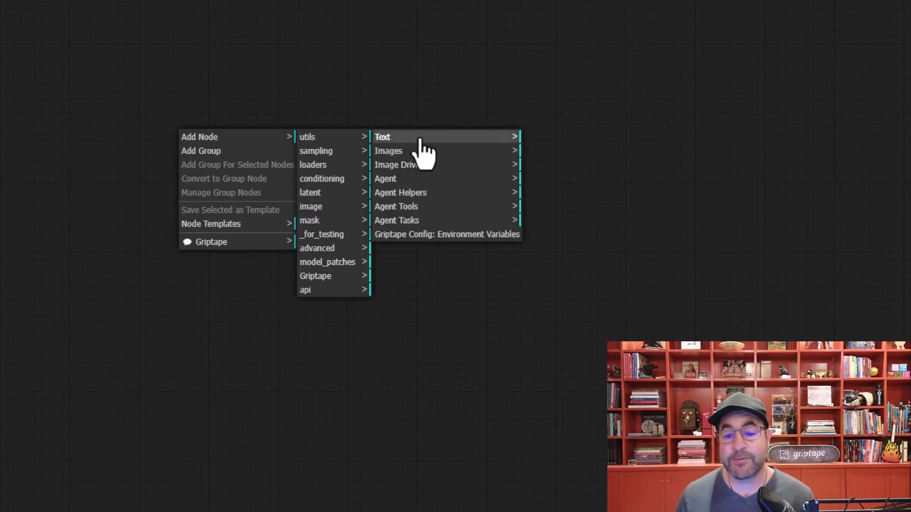
click(396, 182)
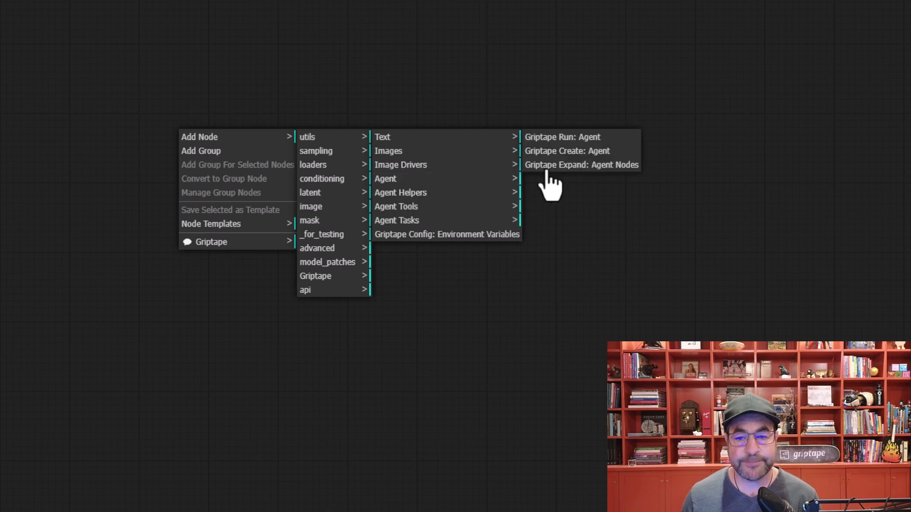
click(590, 139)
Step: Enlarge the Run: Agent node, queue its Griptape greeting prompt, and drag from its output
drag(331, 140, 319, 145)
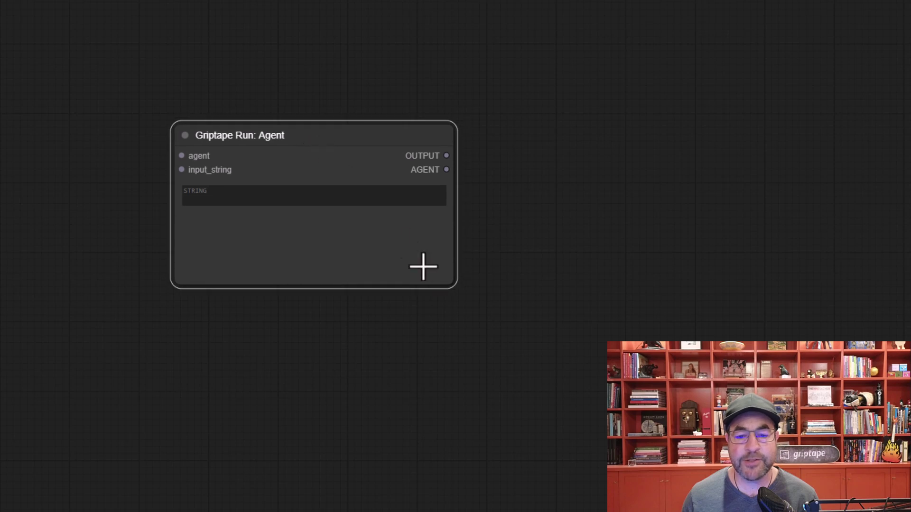
mouse_move(445, 287)
mouse_down()
mouse_move(456, 300)
mouse_move(441, 285)
mouse_up()
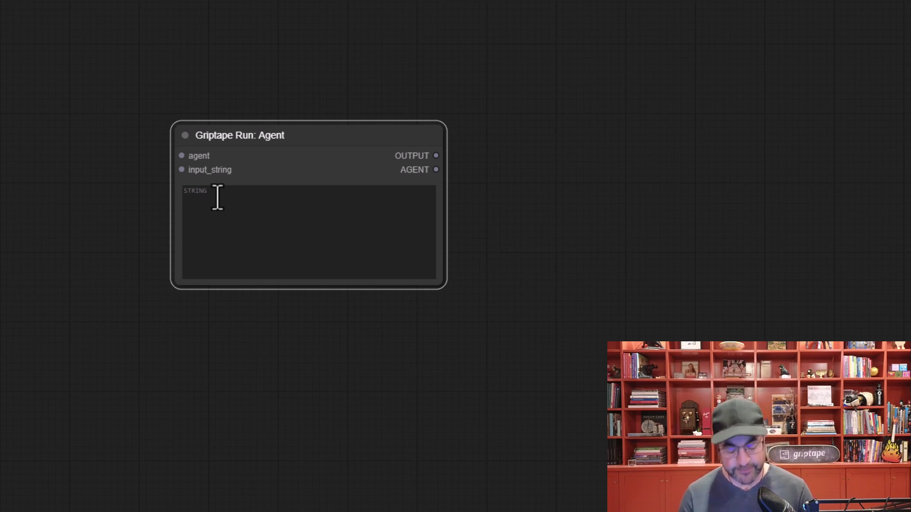
text(Hi, my name is jason. I)
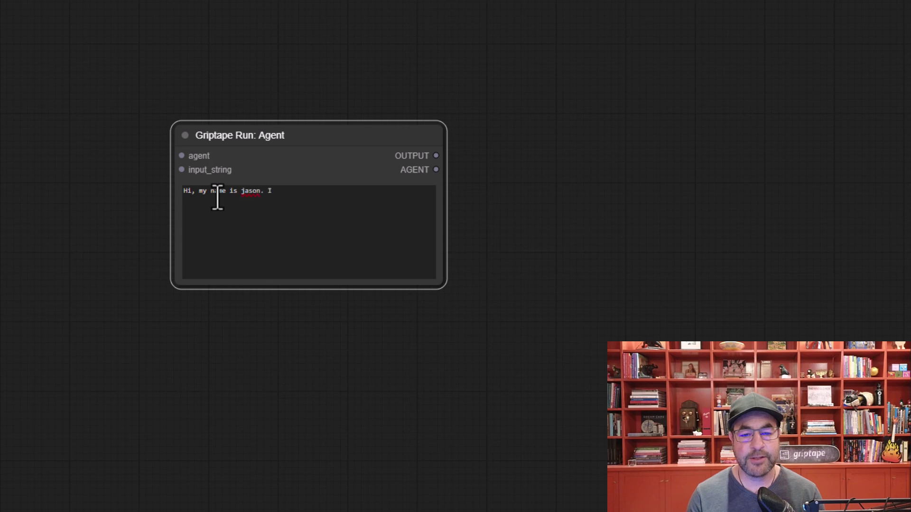
text(ript)
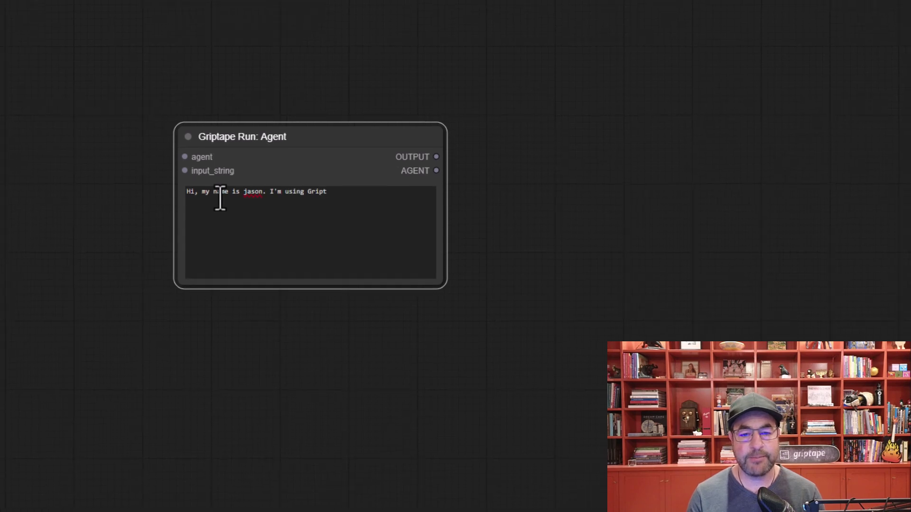
text(ape!)
drag(469, 226, 524, 256)
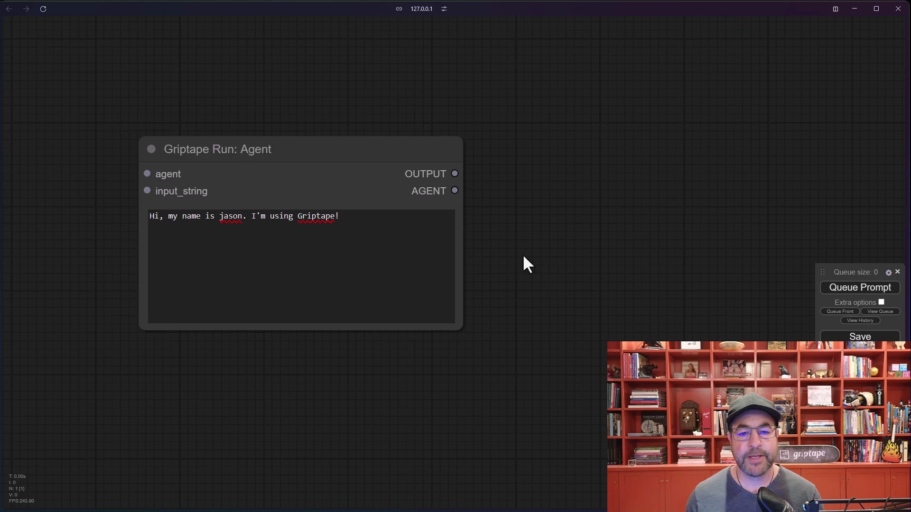
click(861, 289)
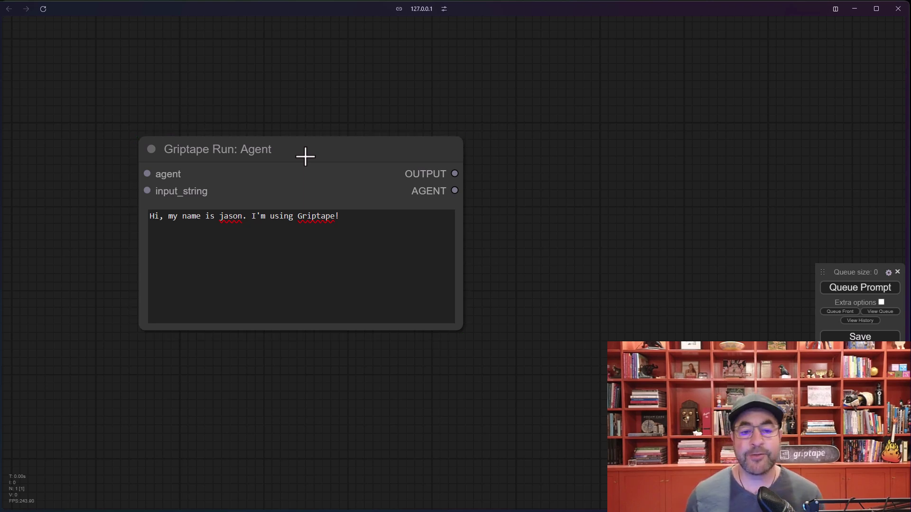
drag(271, 158, 276, 163)
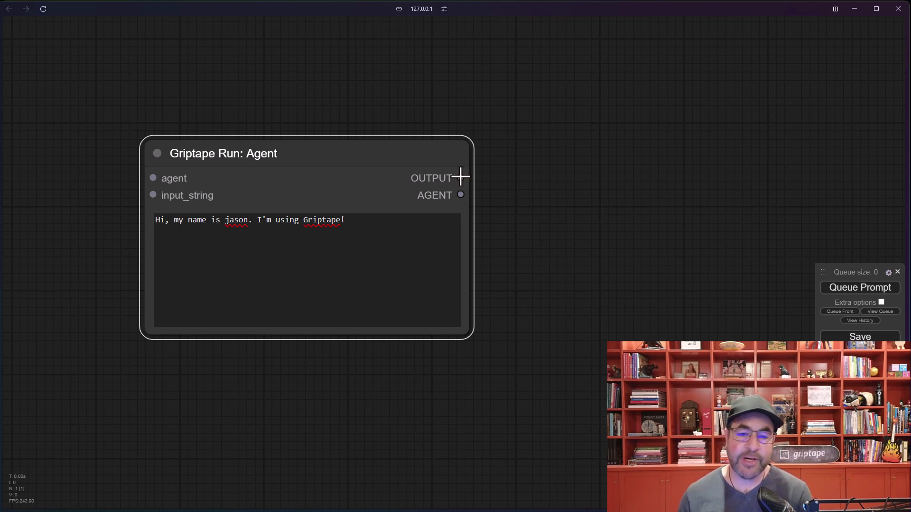
mouse_move(461, 178)
mouse_down()
mouse_move(608, 168)
mouse_move(490, 179)
mouse_up()
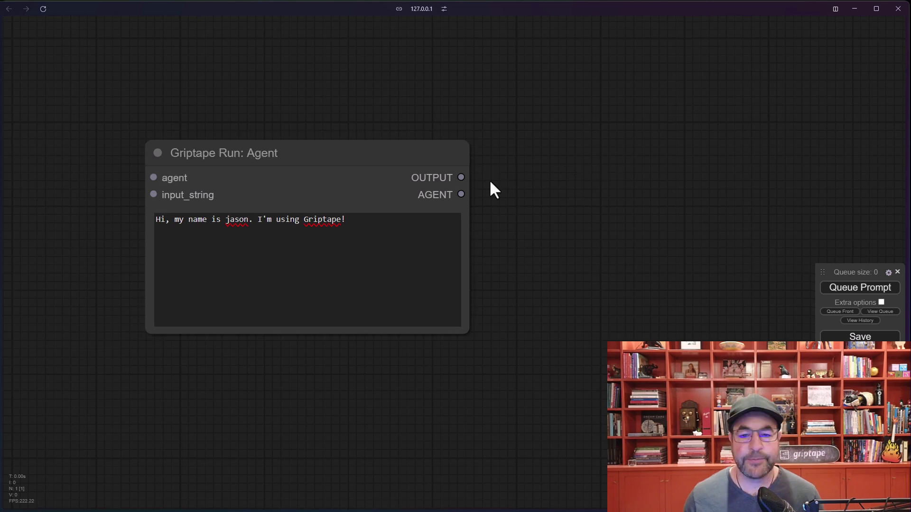
Step: Add a Griptape Display: Text node and place it beside the Run: Agent node
right_click(548, 194)
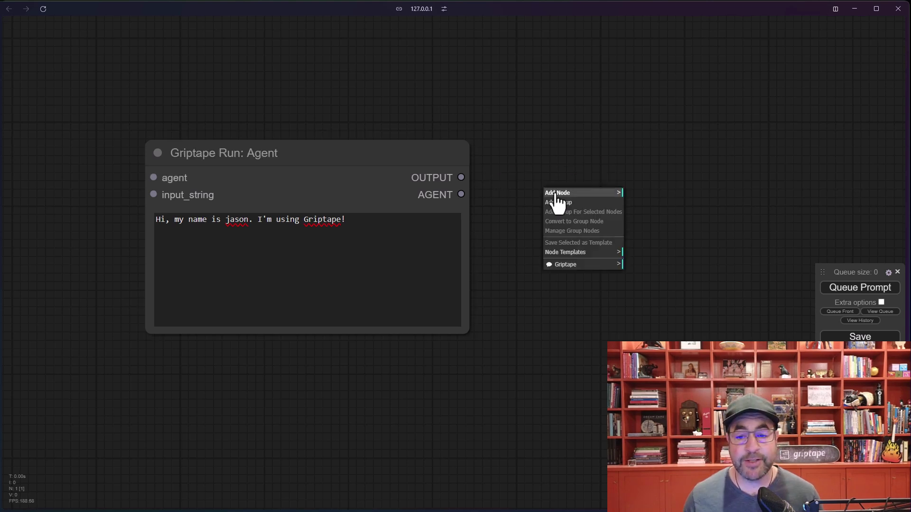
click(553, 193)
click(635, 288)
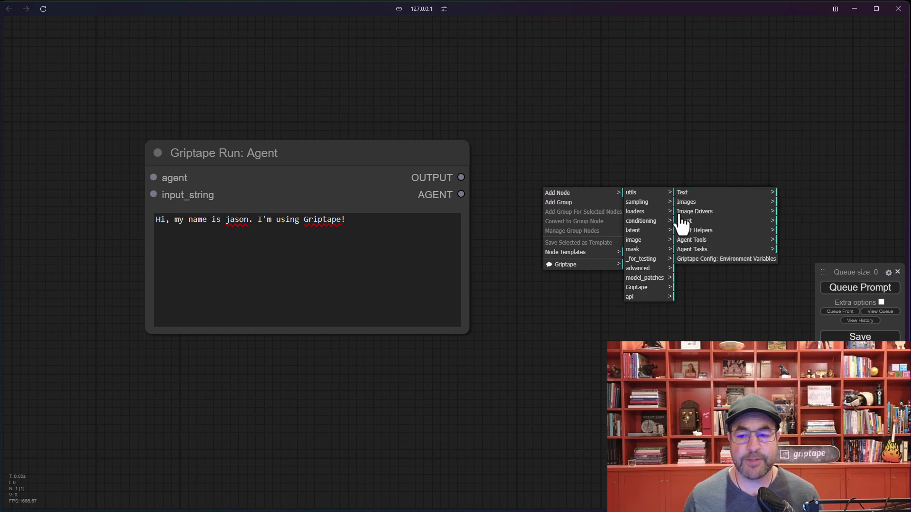
click(685, 193)
click(809, 222)
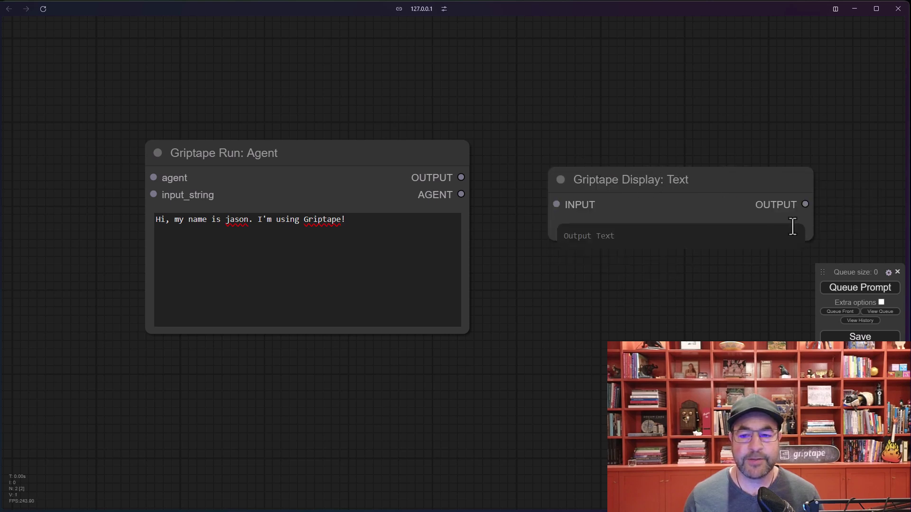
drag(701, 192, 660, 181)
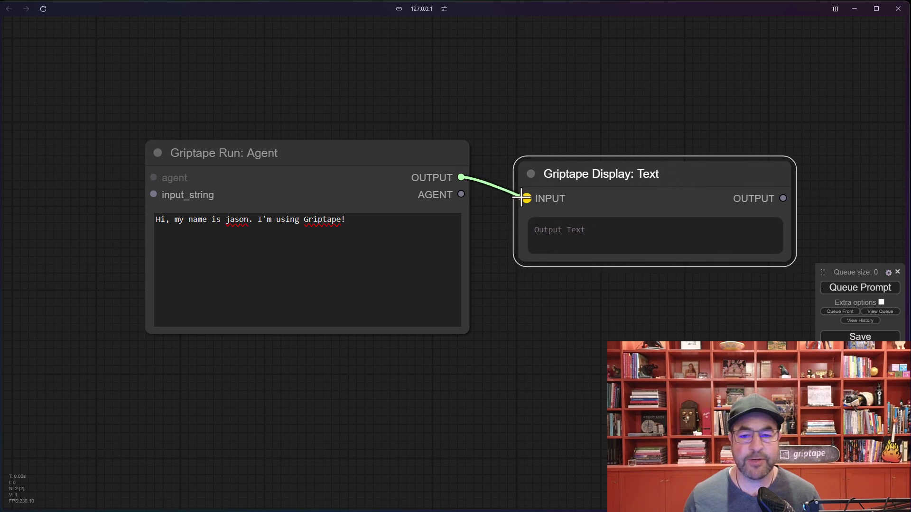
Step: Wire the agent OUTPUT into the display INPUT and run to show the Griptape greeting for Jason
drag(523, 199, 525, 198)
click(869, 288)
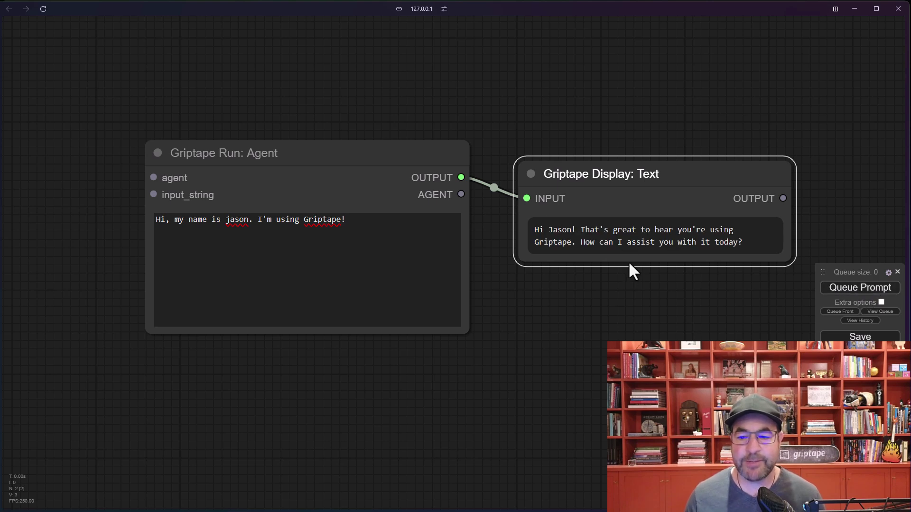
click(295, 159)
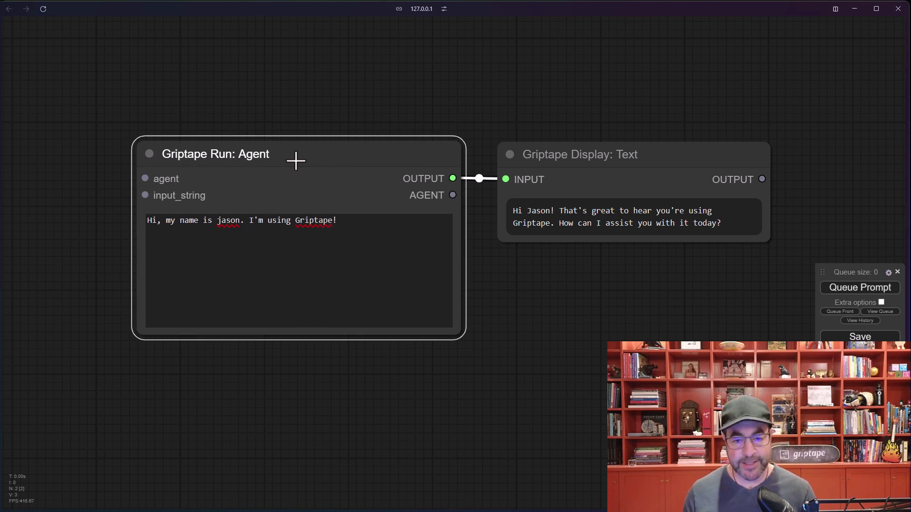
scroll(519, 335, down, 2)
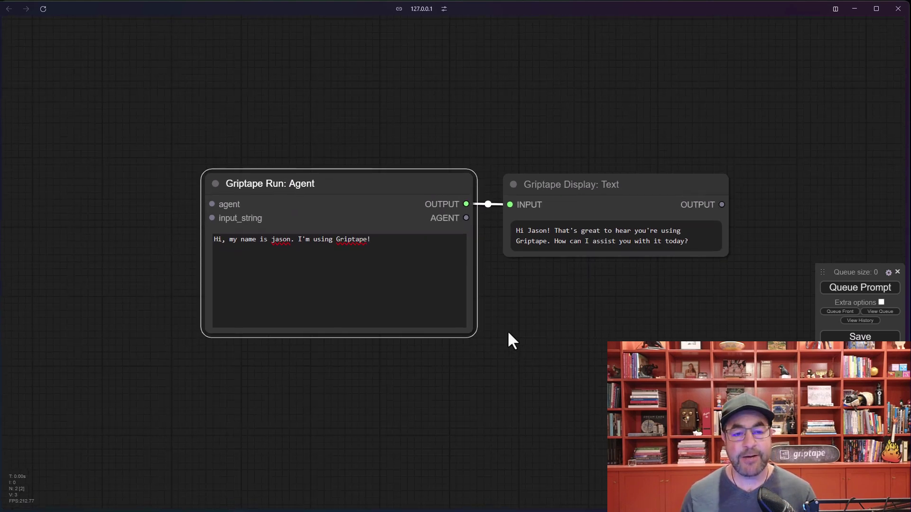
drag(470, 203, 419, 117)
Step: Duplicate the agent and display pair and line the copies up below the originals
shift+click(505, 102)
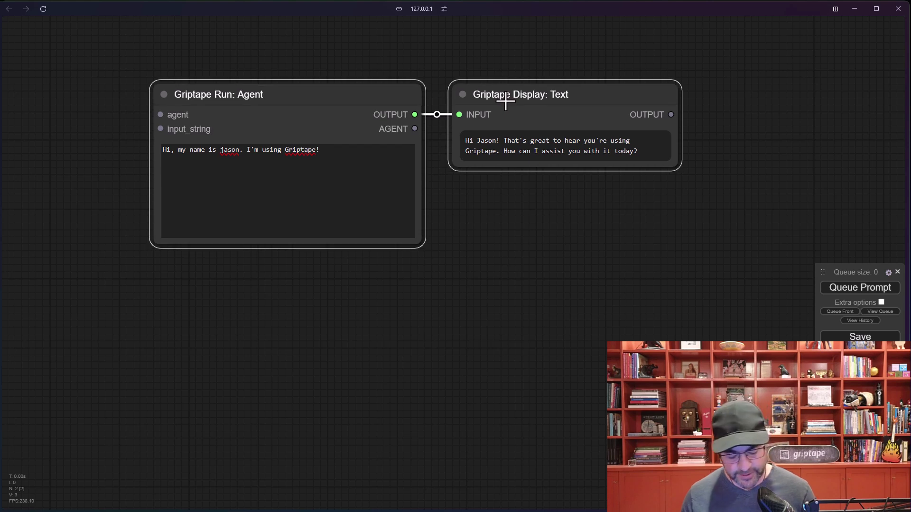
key(ctrl+v)
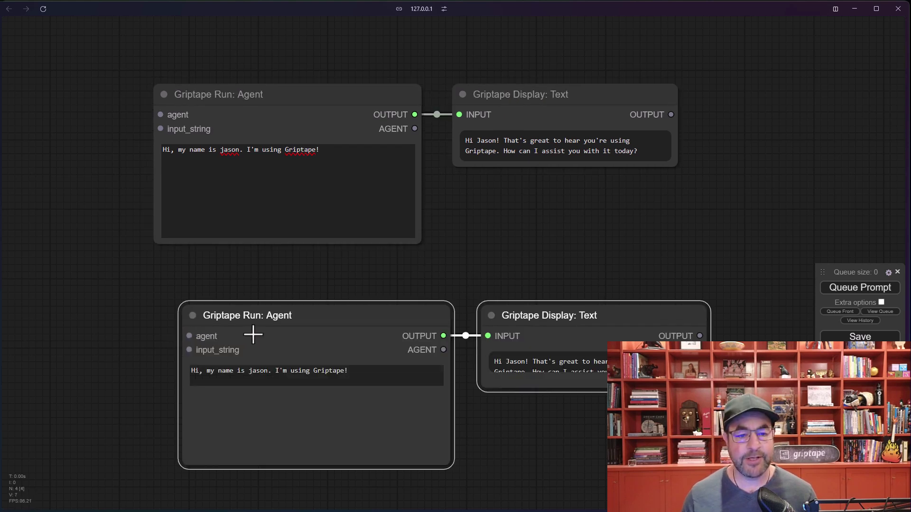
drag(253, 335, 228, 317)
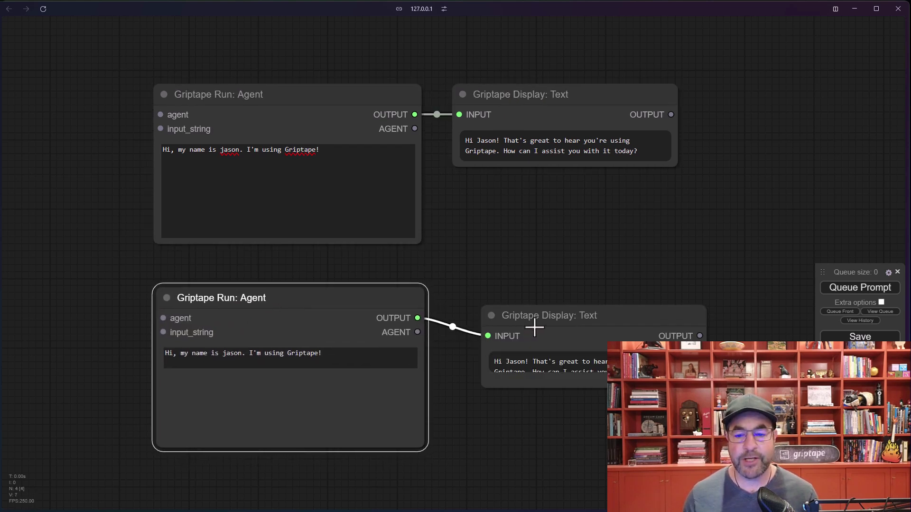
drag(535, 327, 527, 310)
Step: Replace the copied prompt with a New Zealand one, run it, and enlarge its display to show the Kiwi fact
triple_click(242, 362)
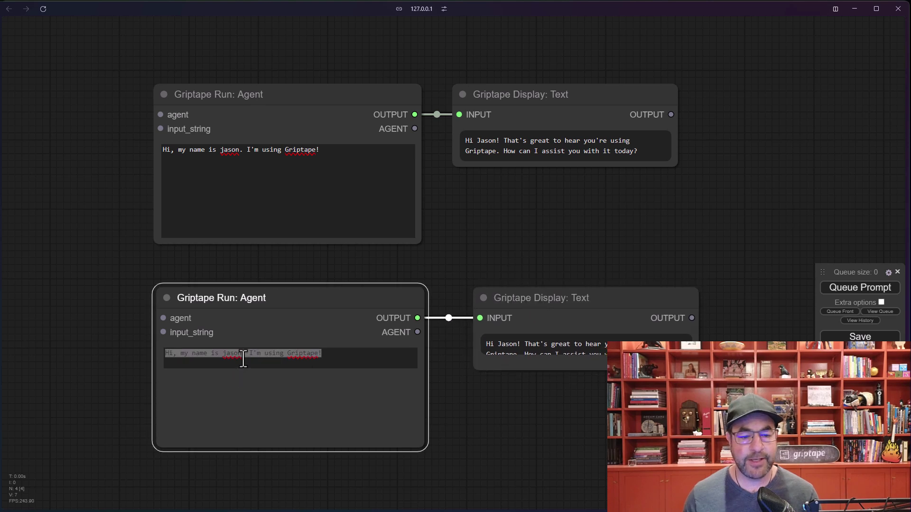
text(I love to live in New Zealand! Give me a fun ki)
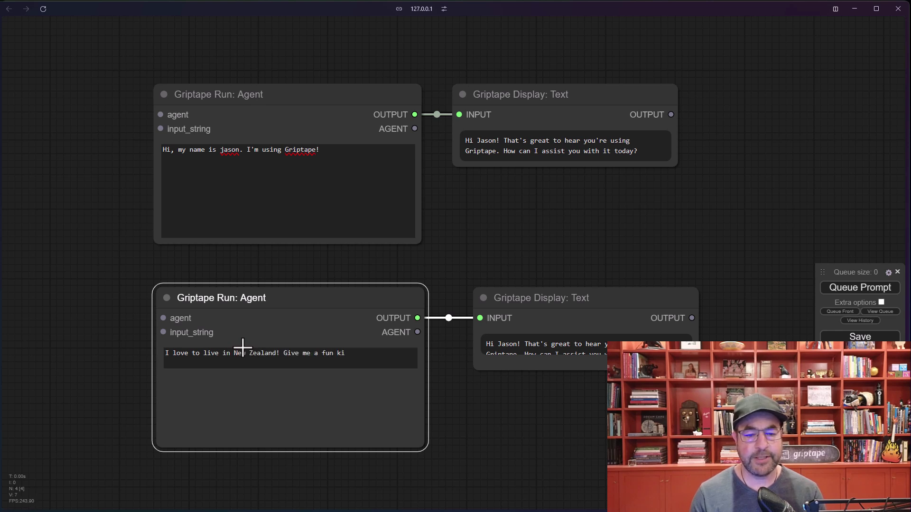
text(wi fact.)
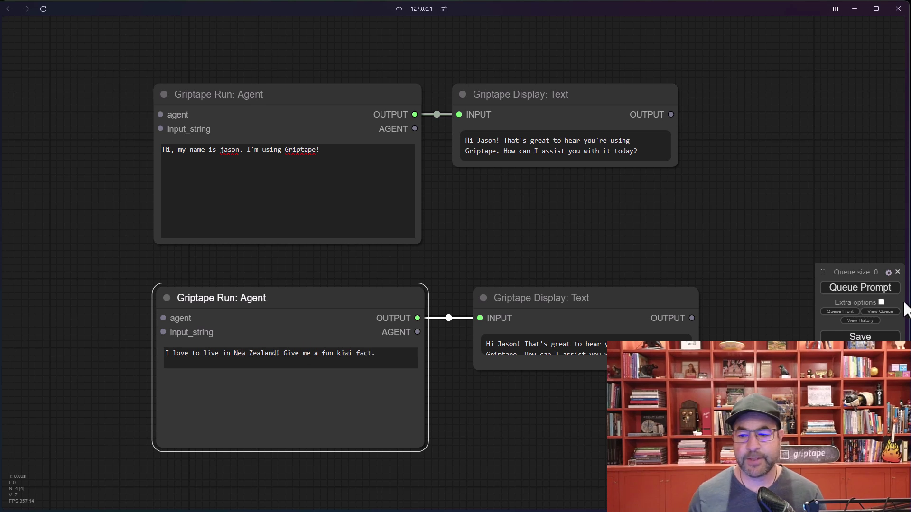
click(882, 298)
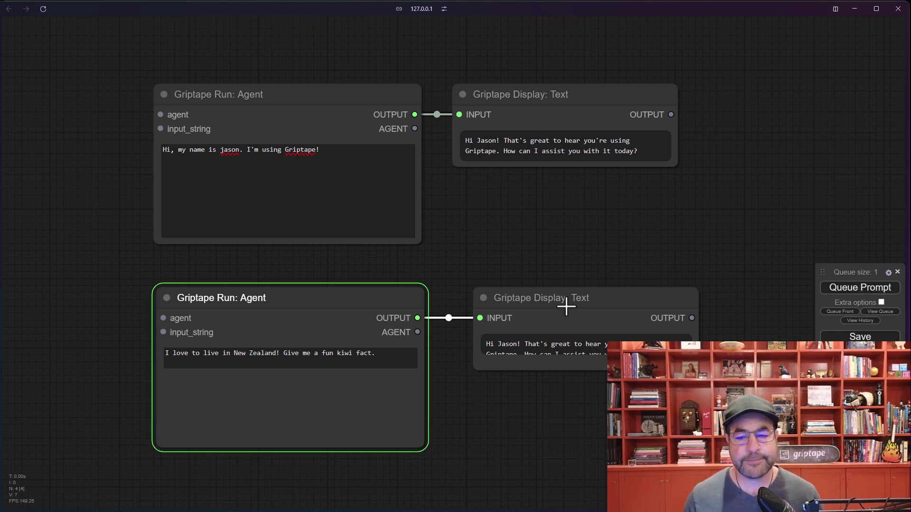
drag(562, 298, 557, 299)
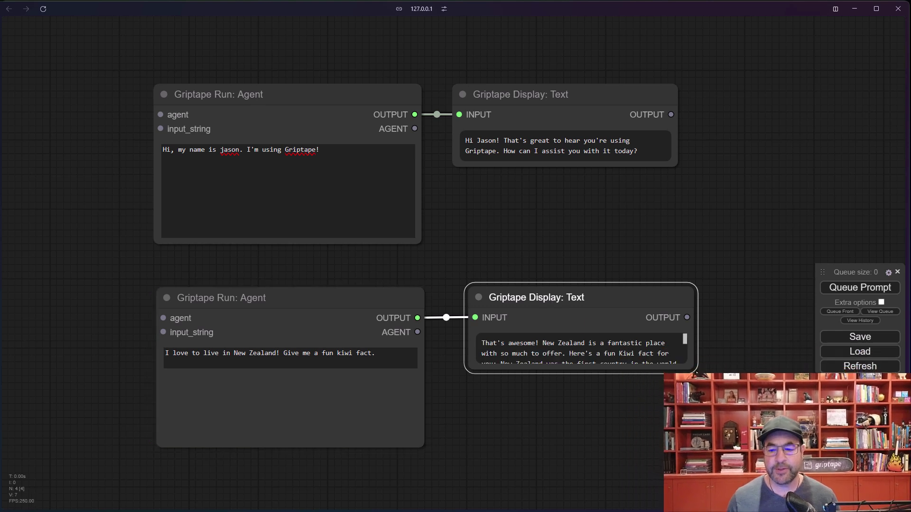
drag(696, 371, 738, 441)
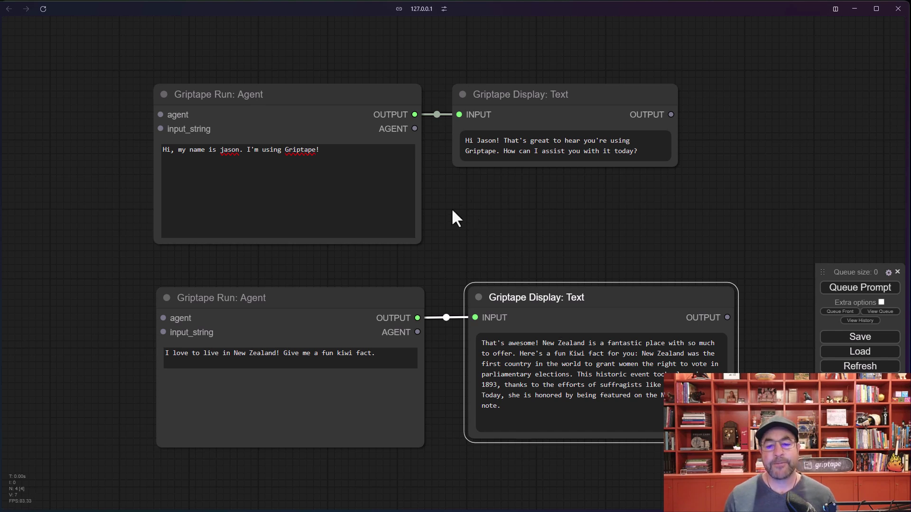
drag(266, 96, 261, 100)
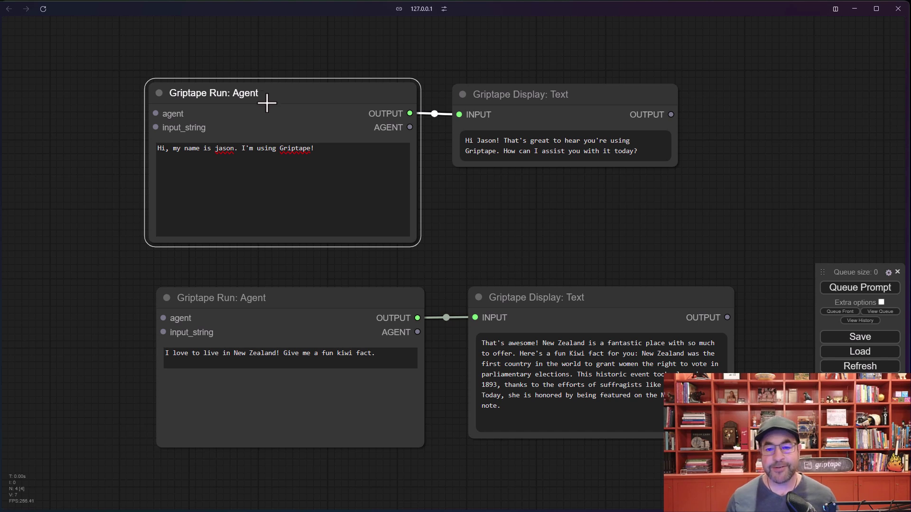
drag(534, 91, 529, 88)
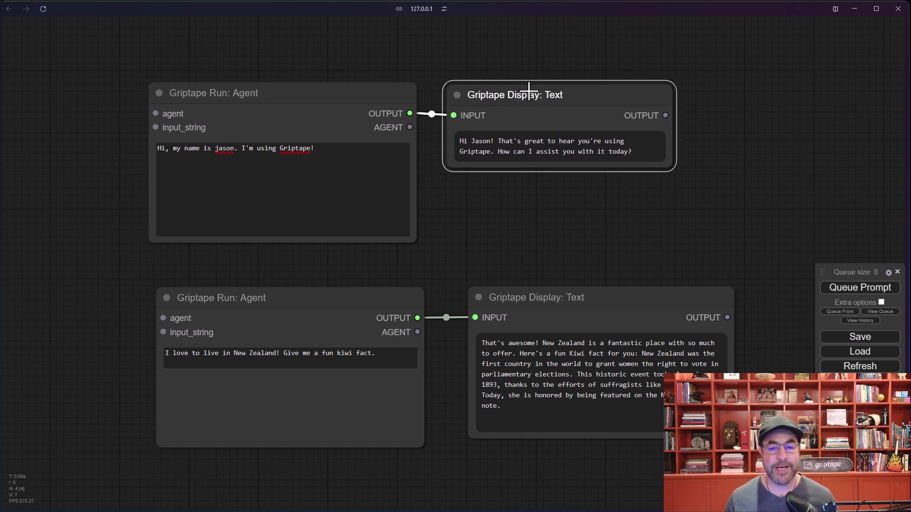
drag(365, 95, 370, 98)
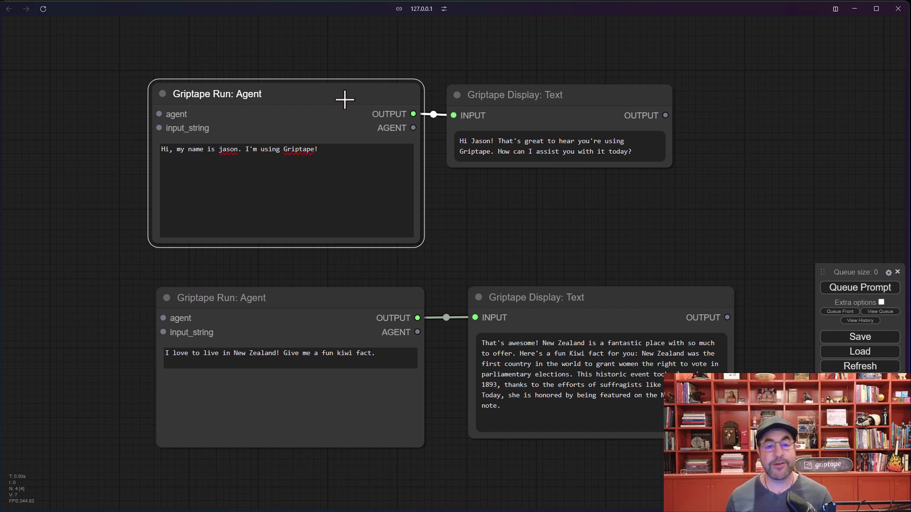
drag(297, 99, 299, 101)
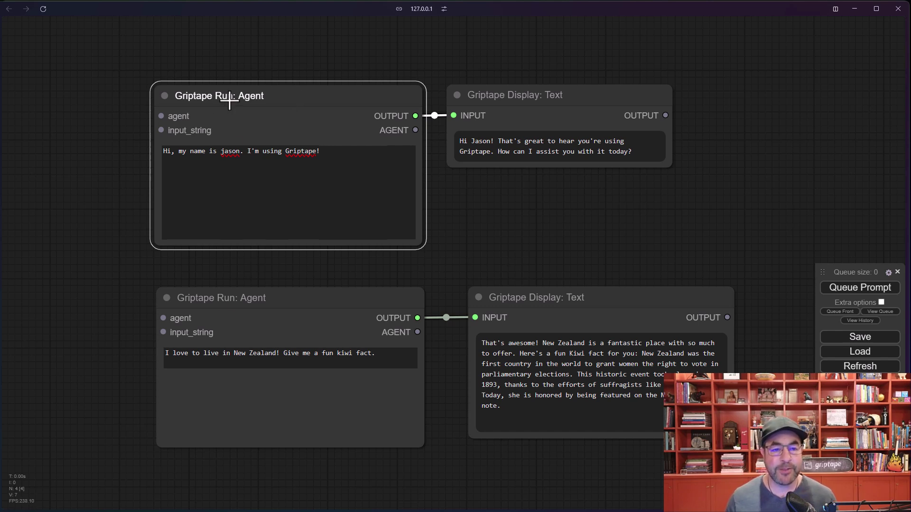
drag(230, 97, 232, 101)
Step: Change the bottom agent's prompt to "What's my name?" and run to get the no-personal-information reply
click(248, 305)
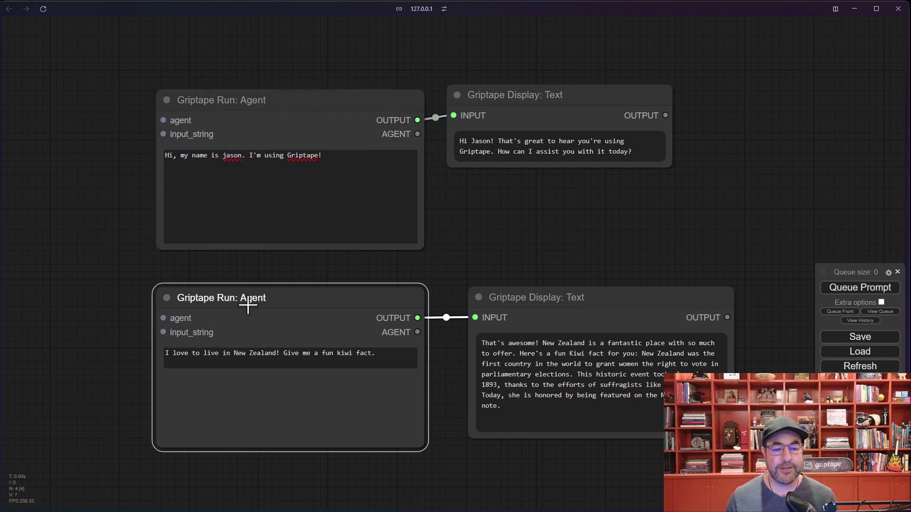
triple_click(222, 357)
text(What')
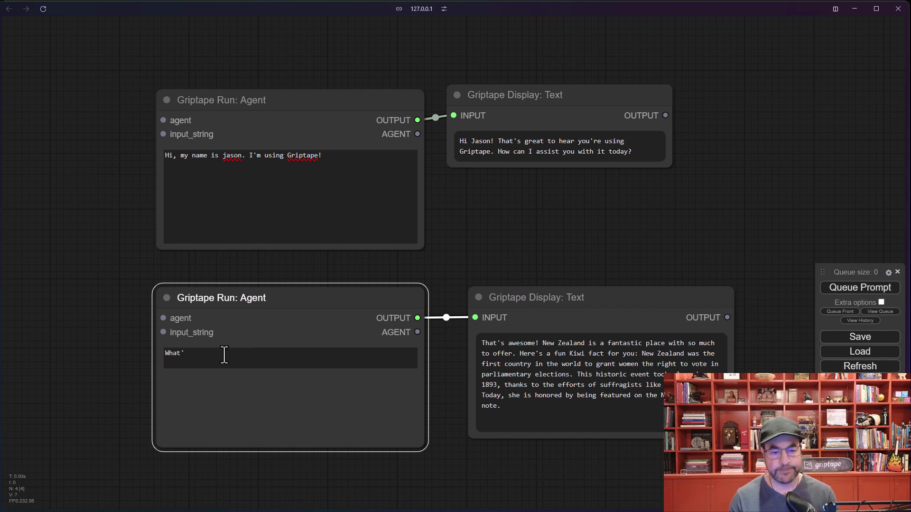
key(BackSpace)
key(BackSpace)
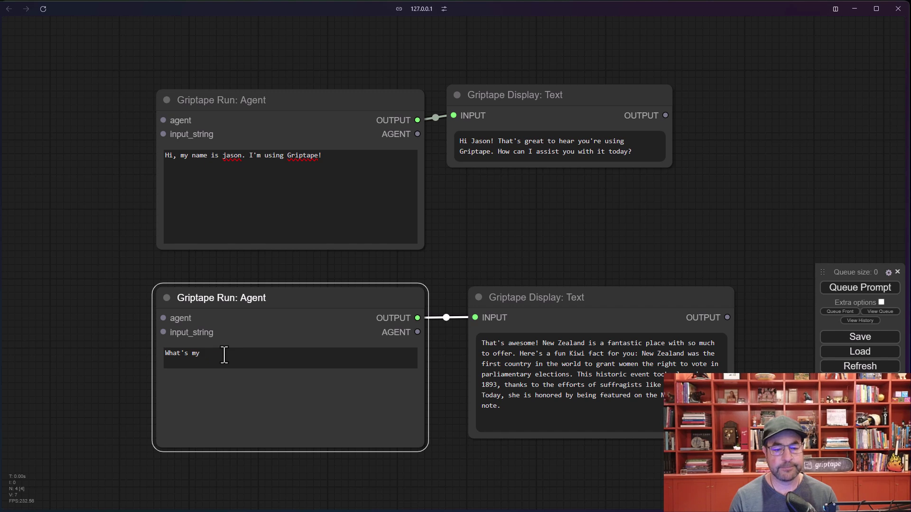
click(838, 289)
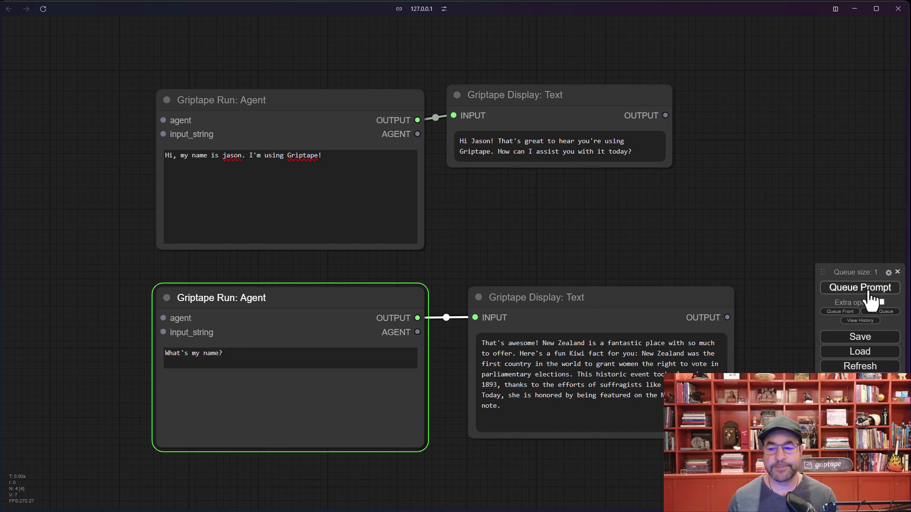
drag(579, 297, 569, 295)
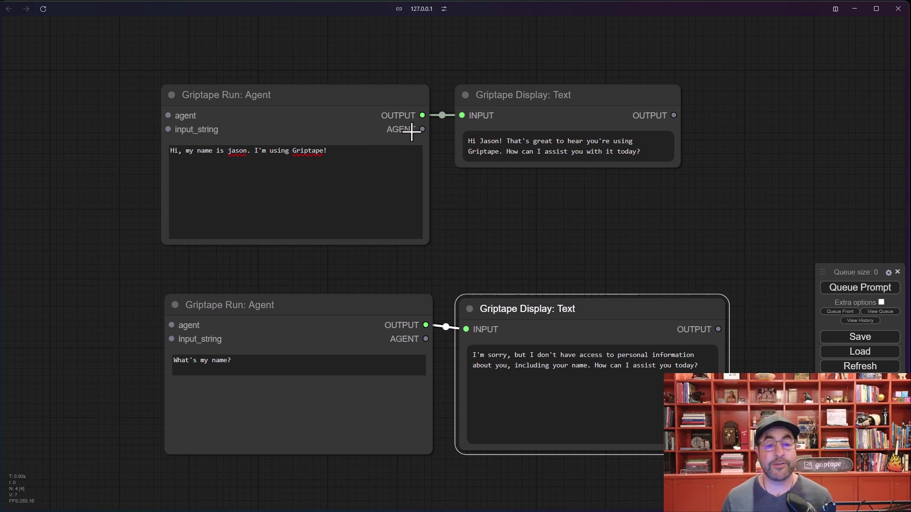
Step: Nudge the top and bottom agent and display nodes into alignment
click(307, 100)
click(510, 84)
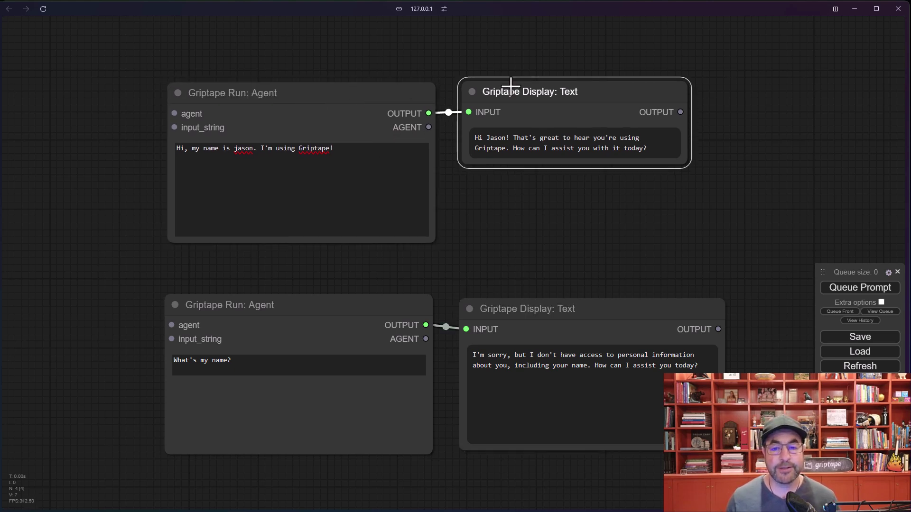
drag(511, 86, 508, 84)
click(289, 322)
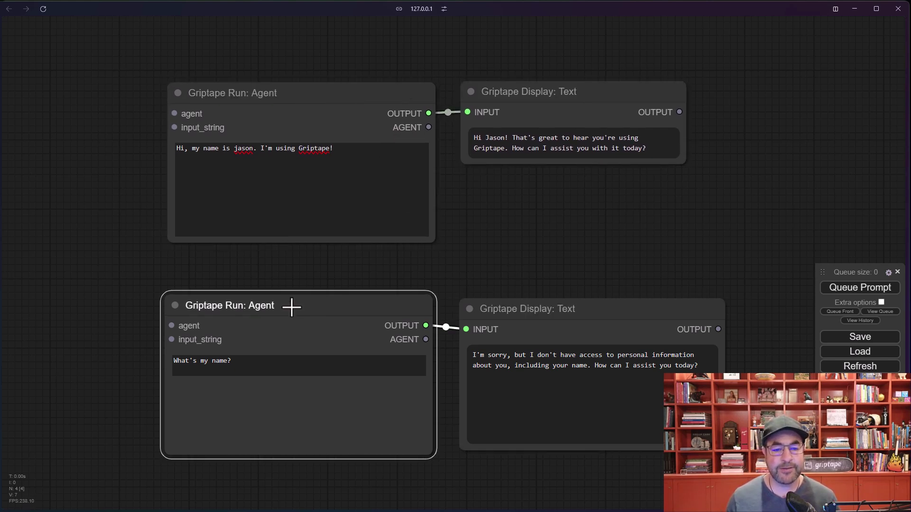
drag(493, 310, 497, 311)
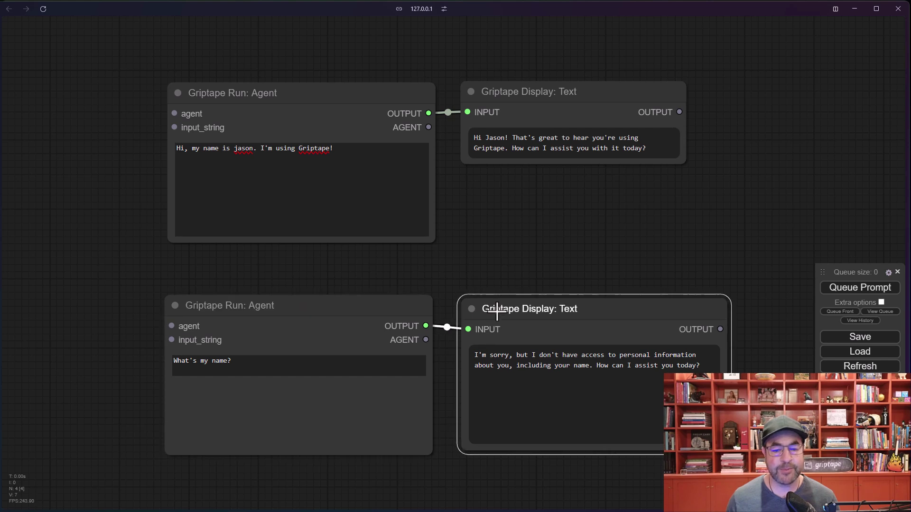
drag(284, 310, 290, 310)
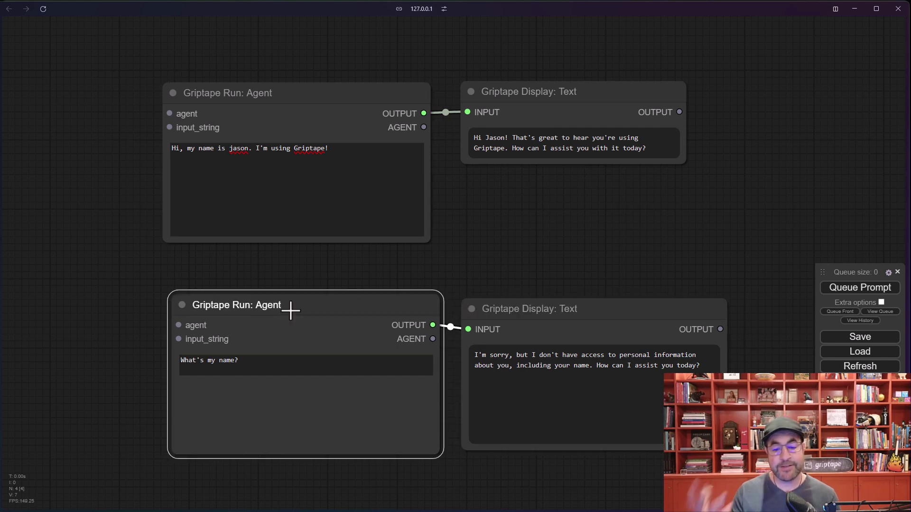
Step: Chain the top agent into the bottom agent's agent input and run so the reply names Jason
drag(426, 127, 176, 324)
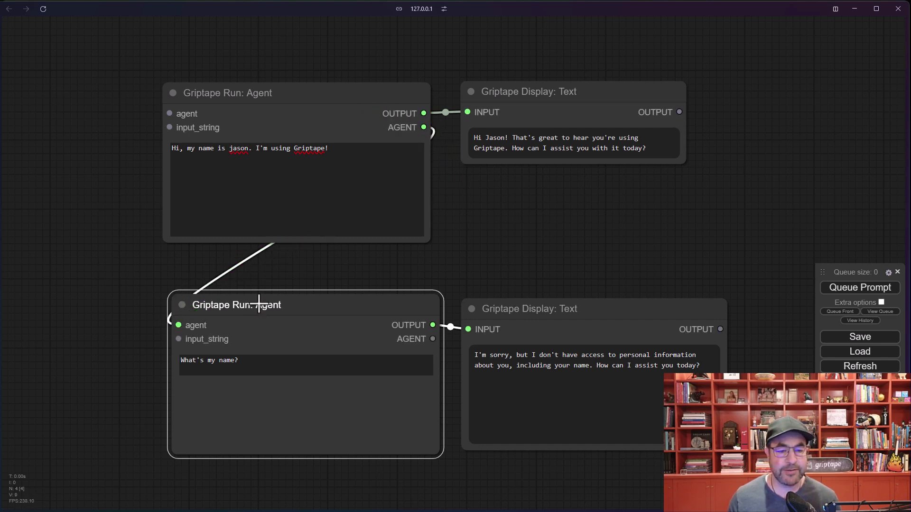
click(854, 288)
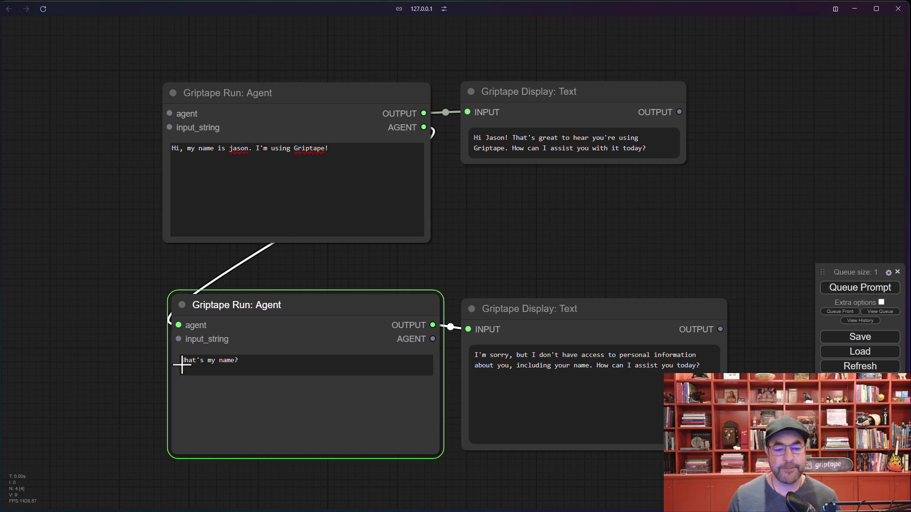
drag(553, 320, 549, 321)
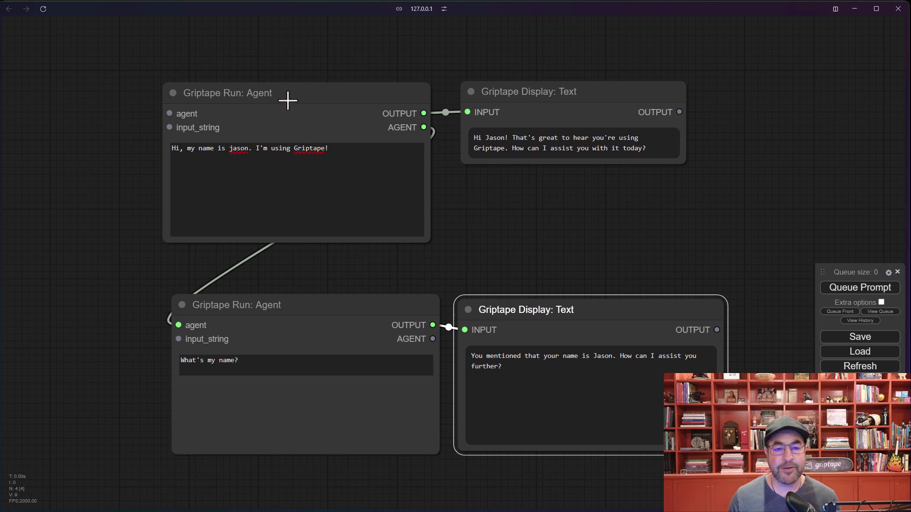
drag(284, 92, 287, 92)
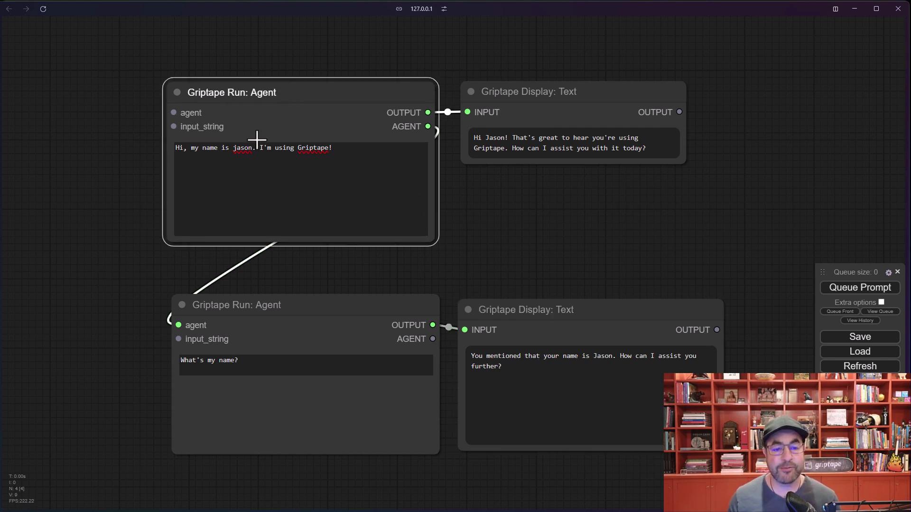
drag(302, 100, 307, 98)
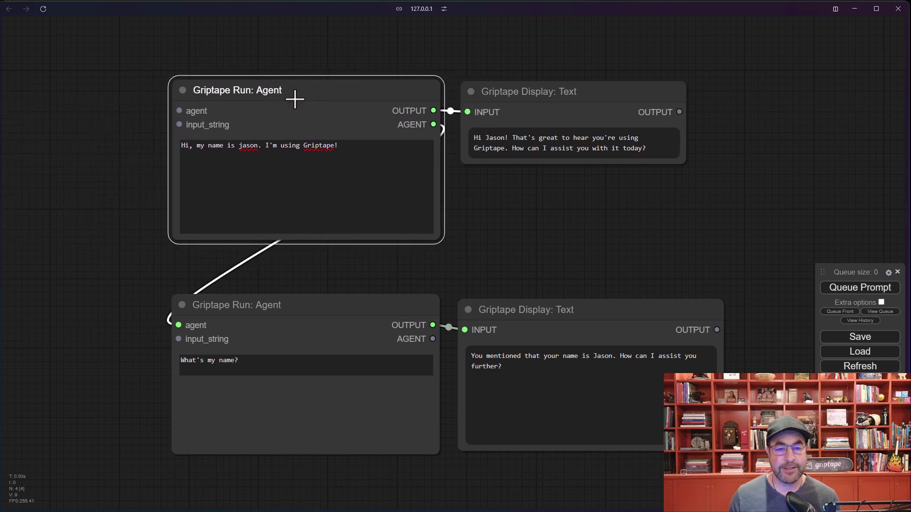
click(285, 317)
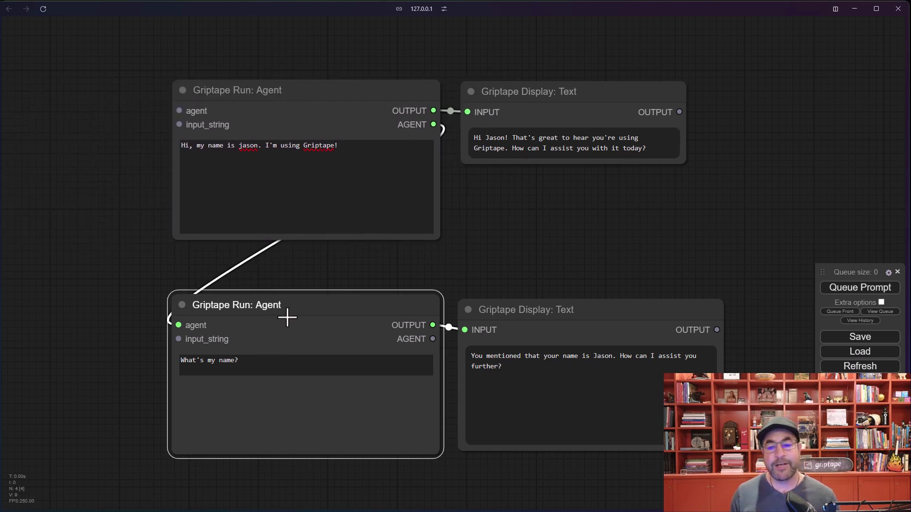
click(257, 90)
click(413, 292)
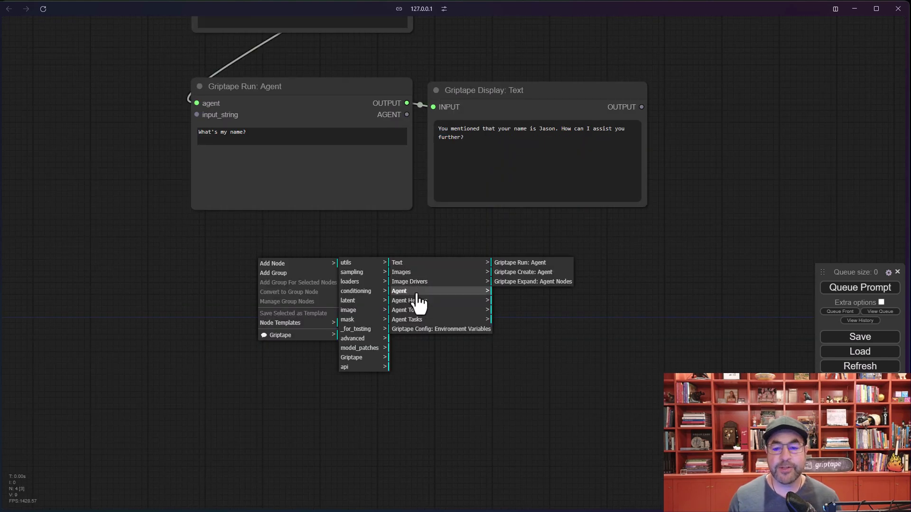
click(522, 274)
drag(356, 257, 303, 257)
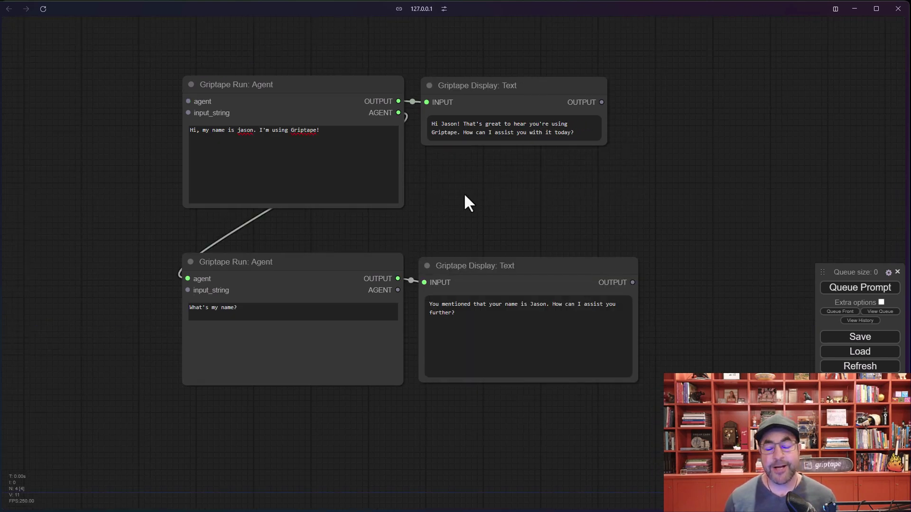
right_click(463, 193)
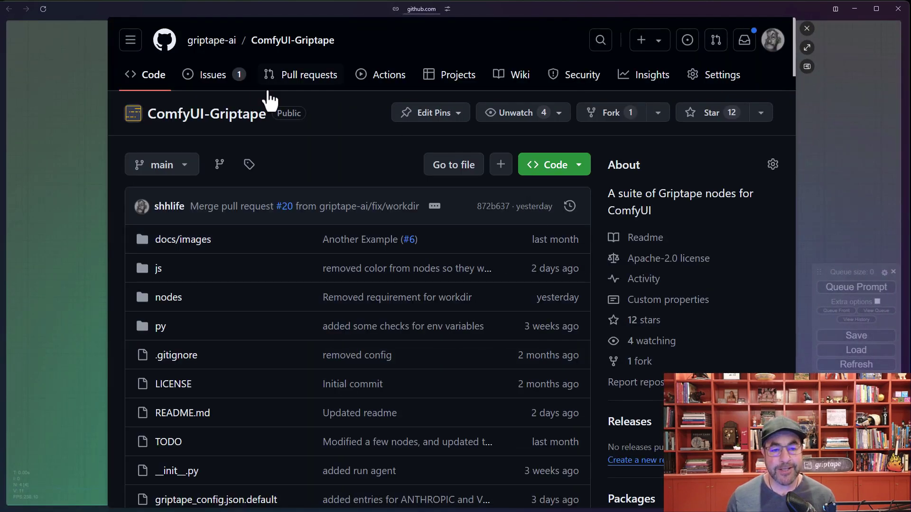
click(206, 79)
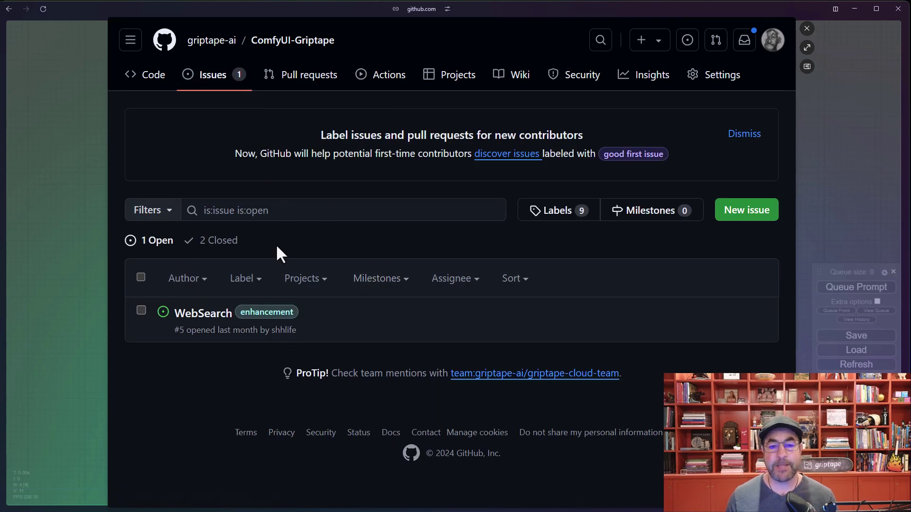
click(807, 28)
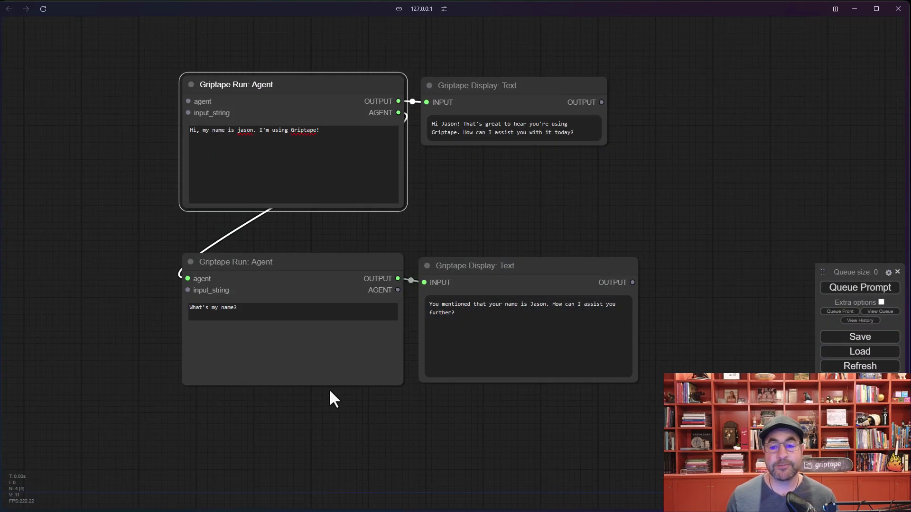